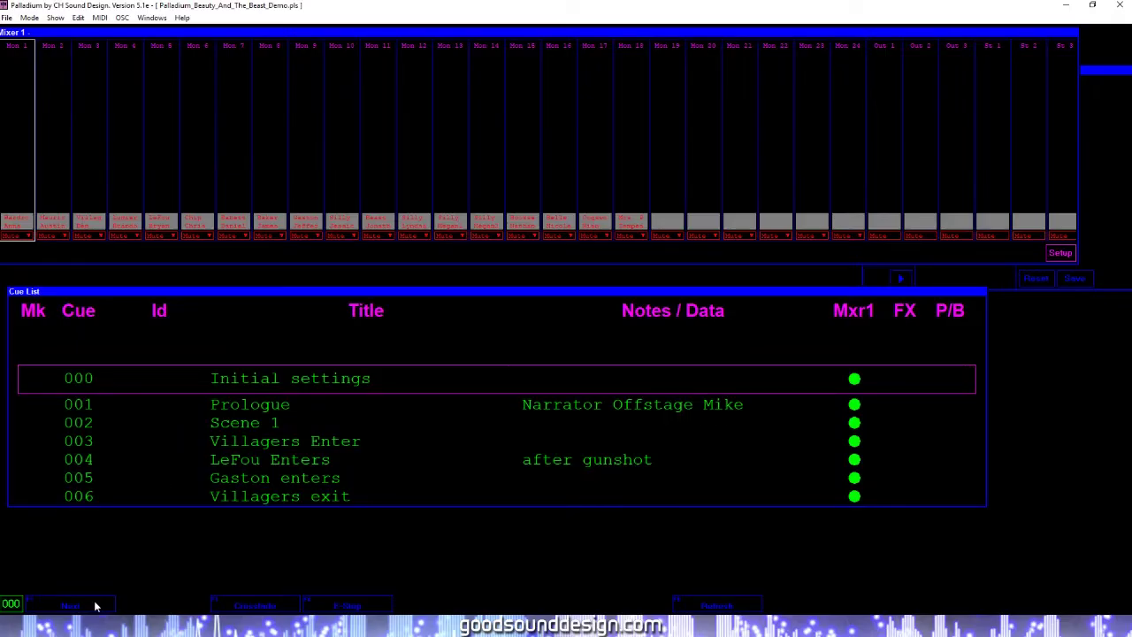
Step: Advance the Beauty and the Beast show cue by cue from Initial settings through Villagers Enter and on to LeFou Enters
click(96, 606)
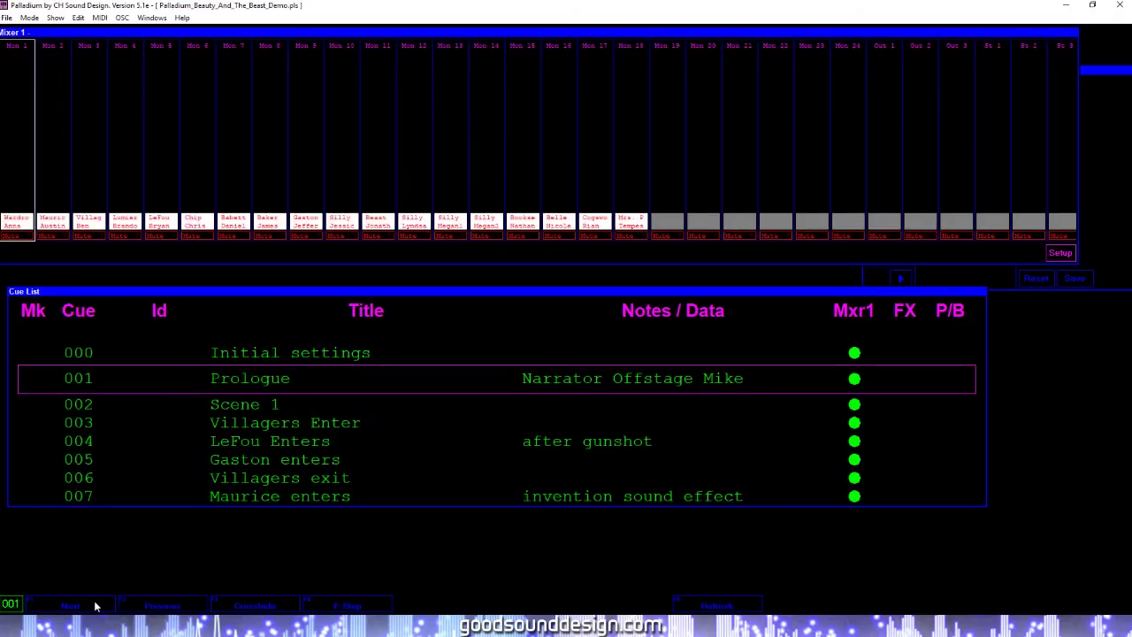
click(95, 606)
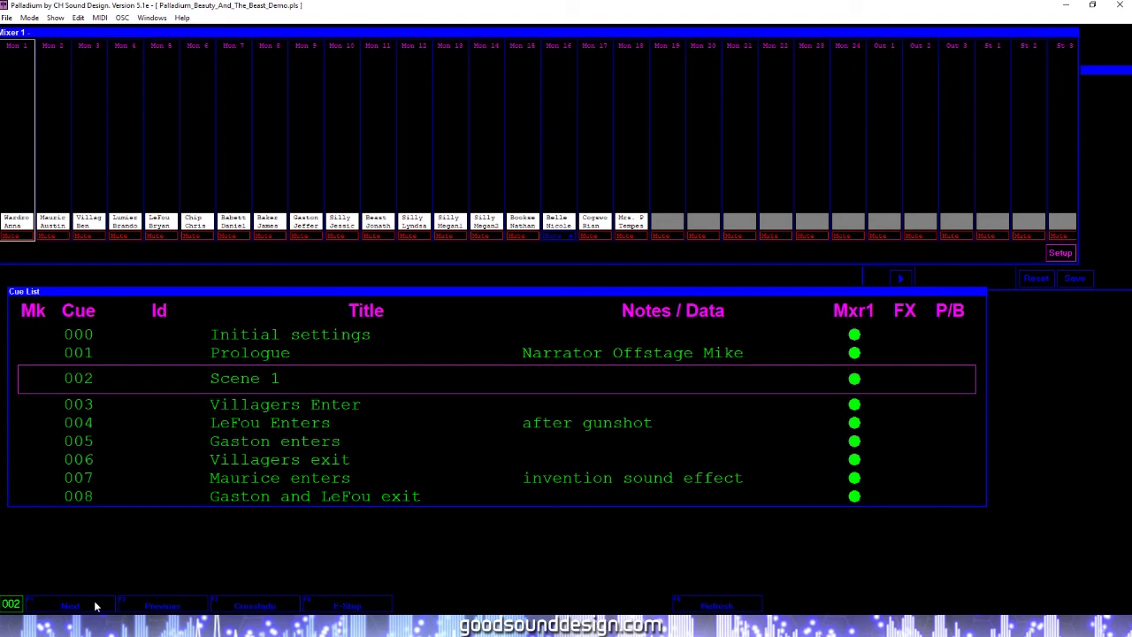
click(95, 606)
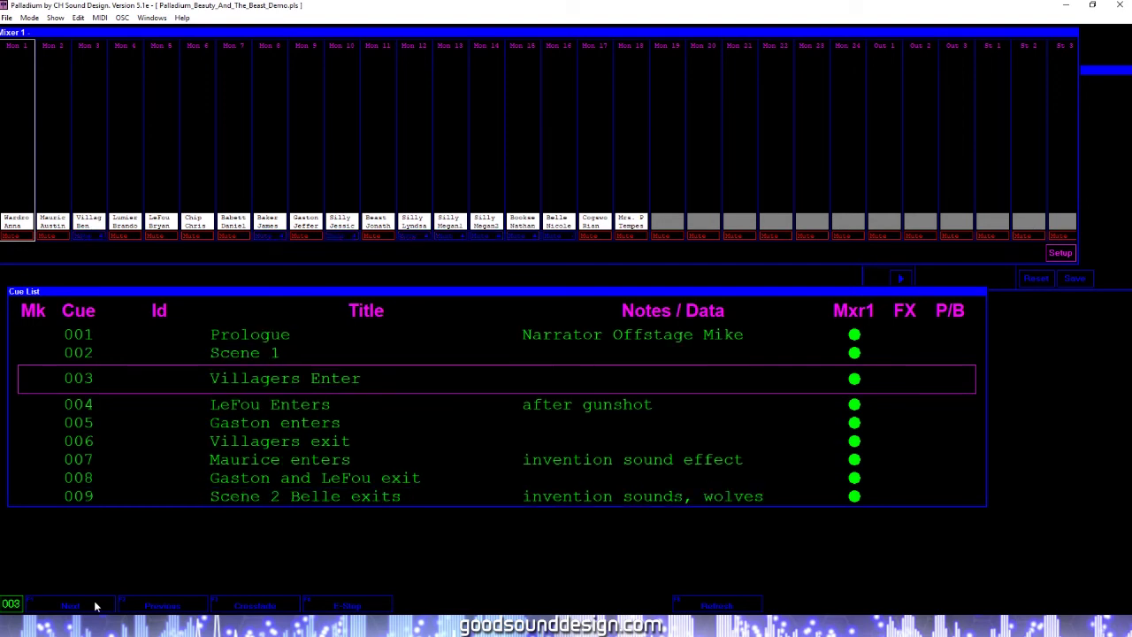
click(95, 606)
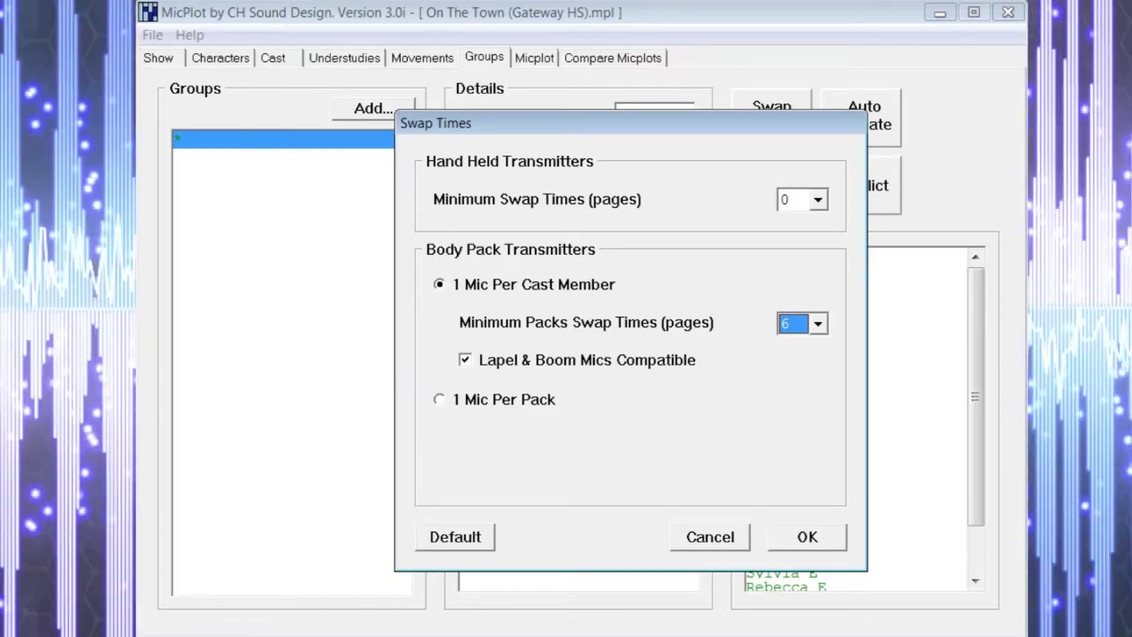
Step: Accept the MicPlot swap times with one mic per cast member and a minimum pack swap time of 6 pages
click(808, 541)
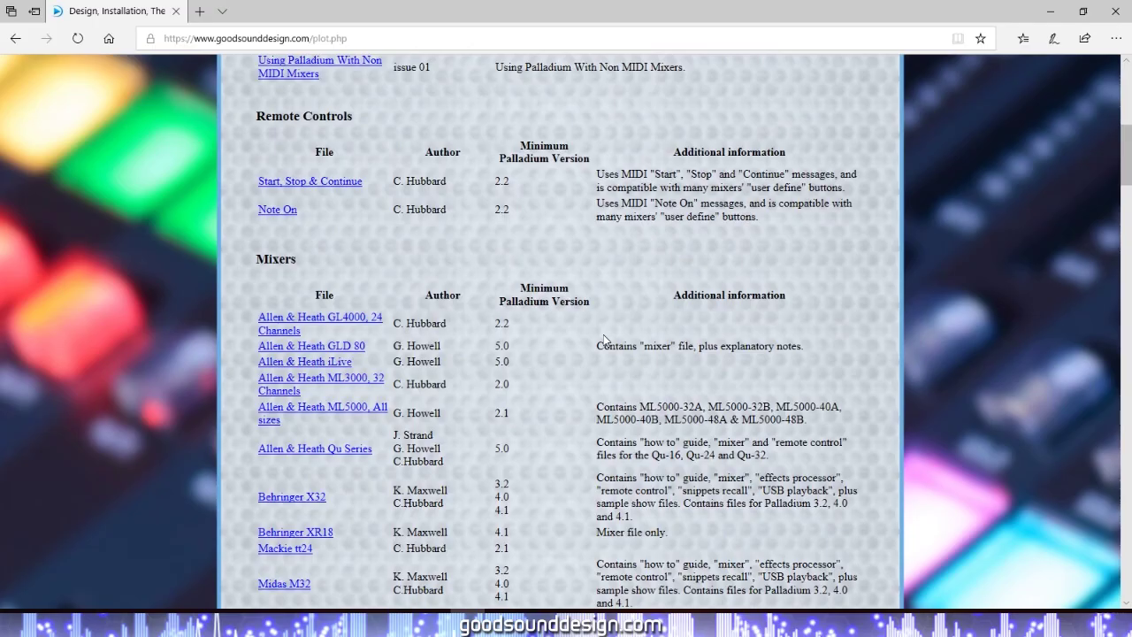
Step: Look through the downloadable mixer files listed on the goodsounddesign.com page
scroll(604, 339, down, 4)
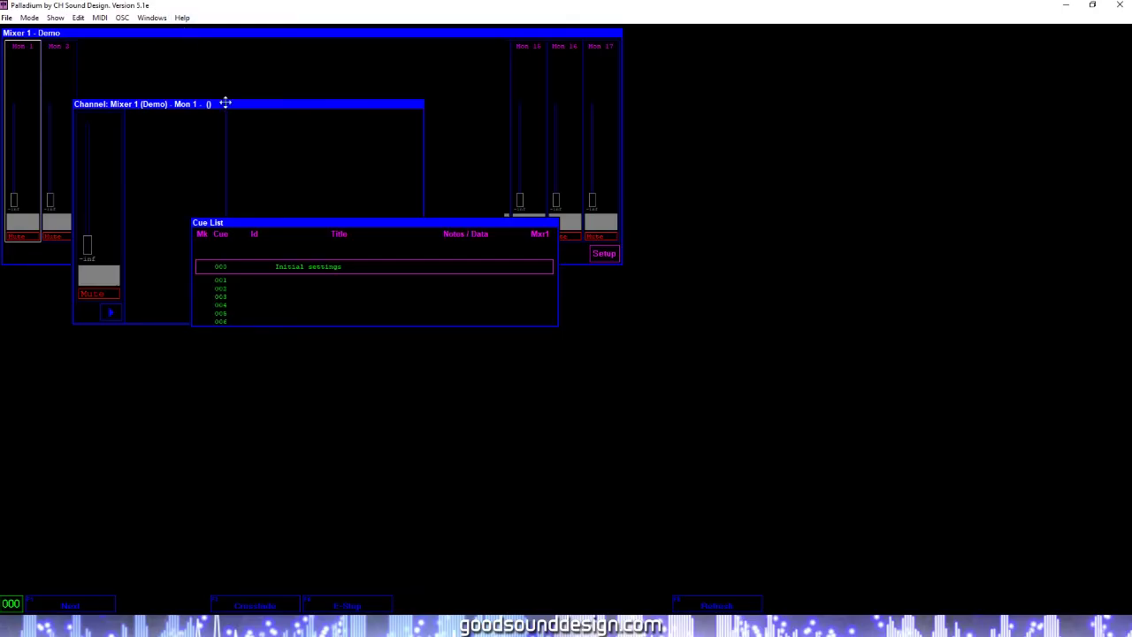
Step: Rearrange the Palladium windows so Mixer 1 and Channel sit side by side with the Cue List below the mixer
mouse_move(230, 33)
mouse_down()
mouse_move(306, 33)
mouse_move(250, 33)
mouse_up()
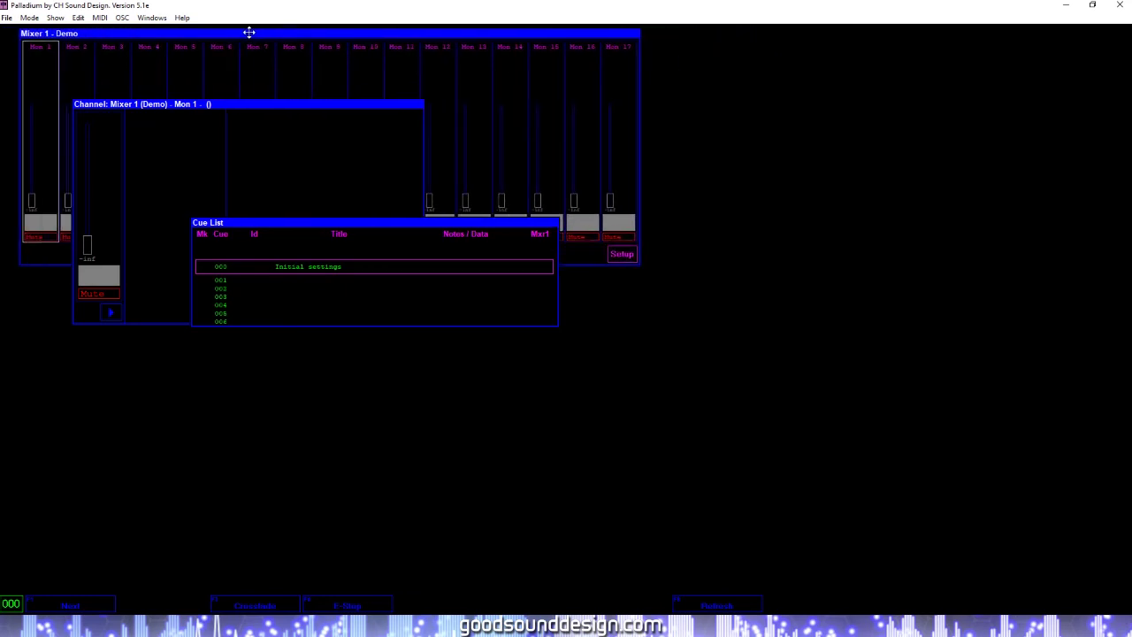
drag(248, 103, 307, 118)
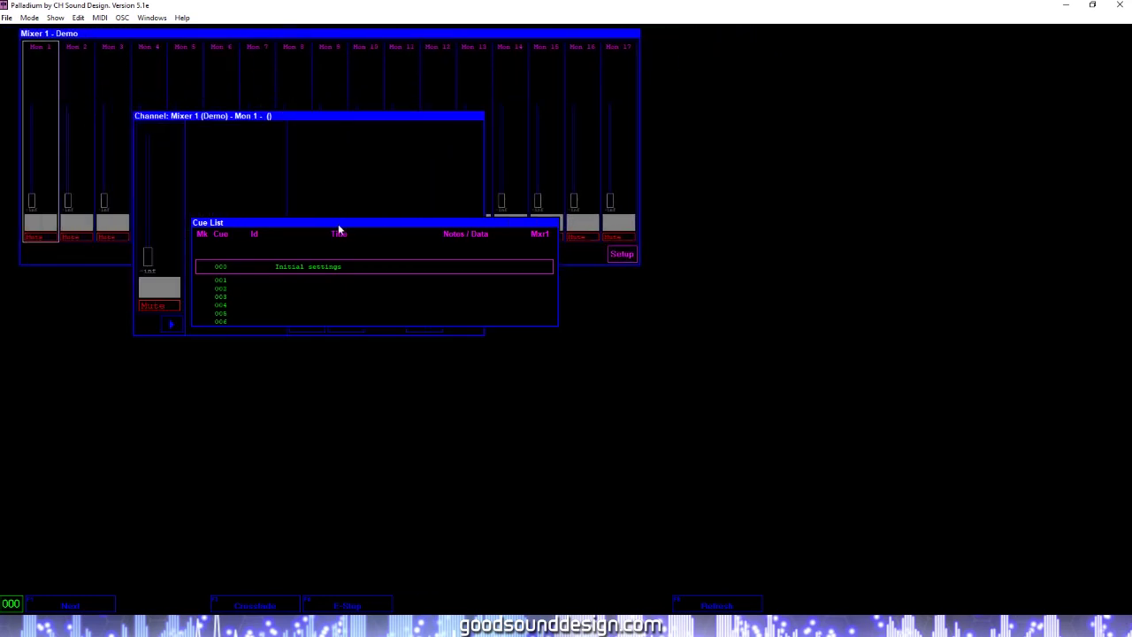
drag(339, 227, 661, 276)
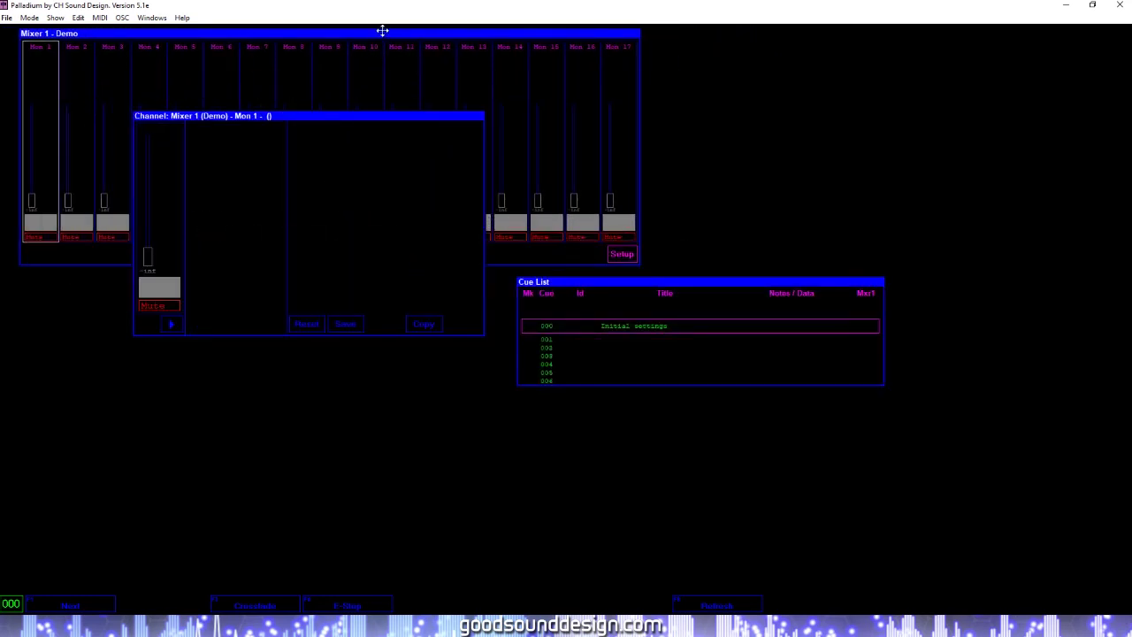
mouse_move(382, 31)
mouse_down()
mouse_move(402, 40)
mouse_move(370, 38)
mouse_up()
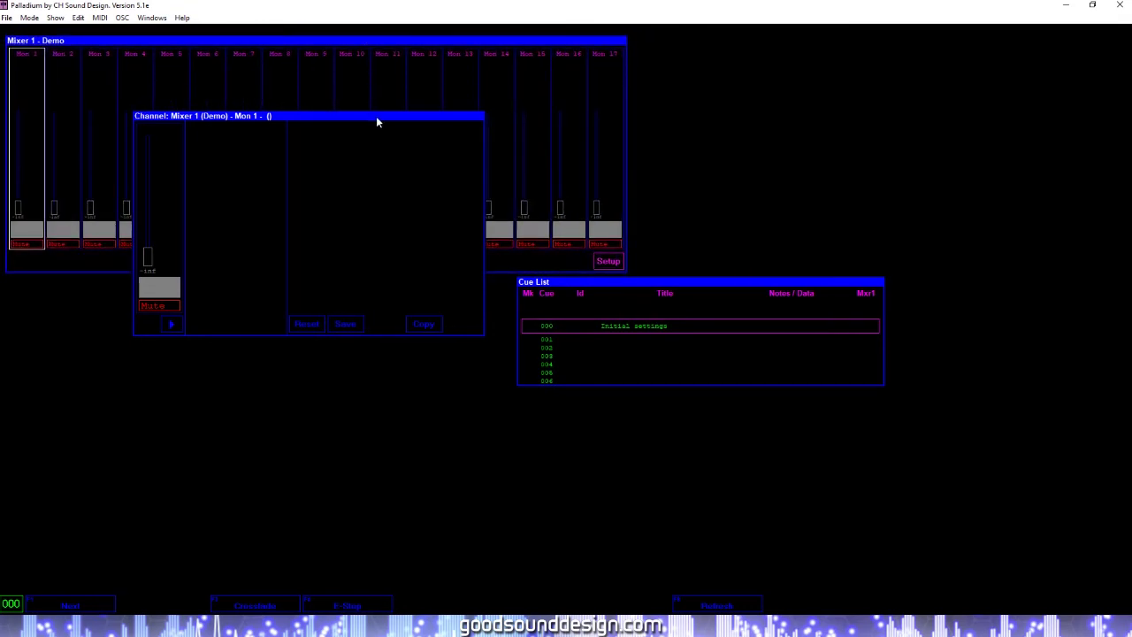
drag(376, 116, 893, 44)
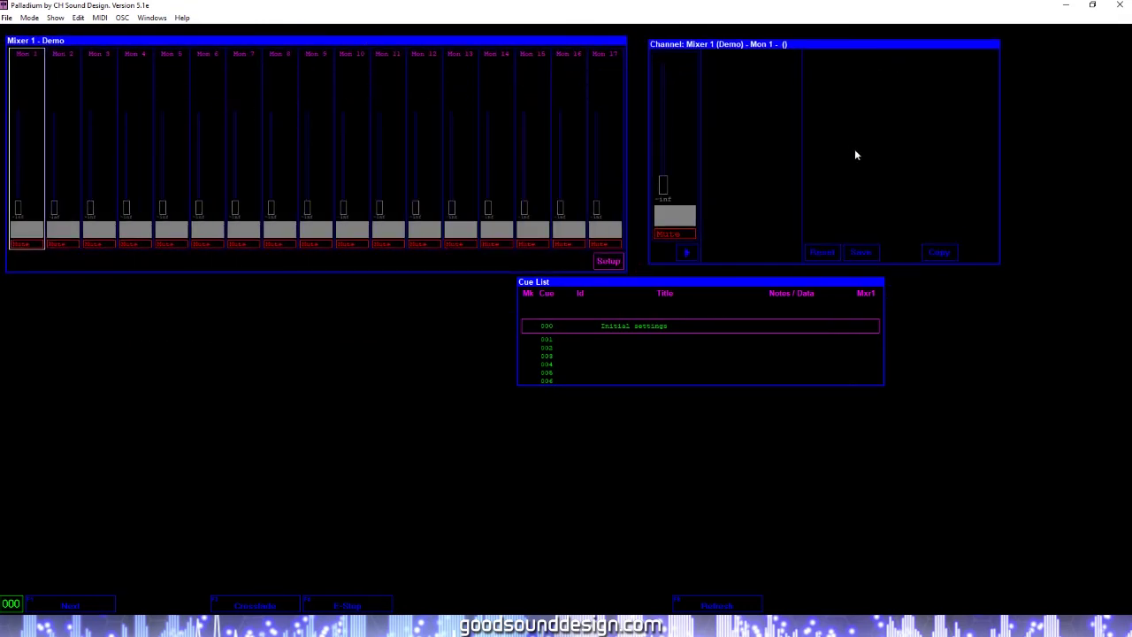
mouse_move(761, 283)
mouse_down()
mouse_move(664, 298)
mouse_move(440, 302)
mouse_move(245, 286)
mouse_up()
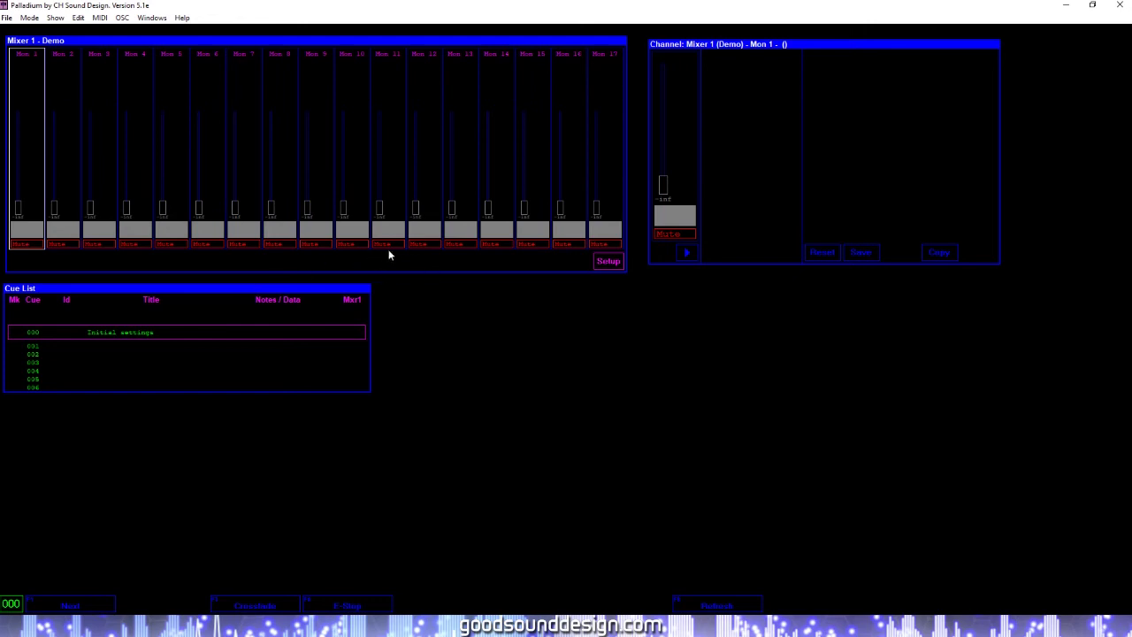
Step: Move the Channel window partly over Mixer 1 and bring the mixer window to the front
drag(752, 46, 559, 68)
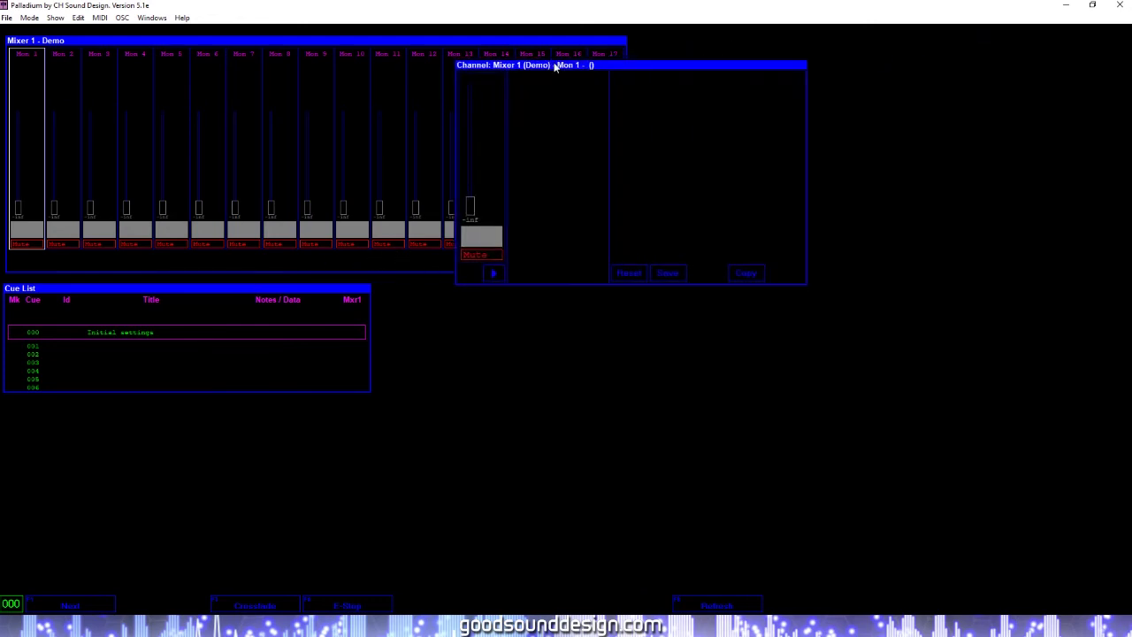
right_click(567, 42)
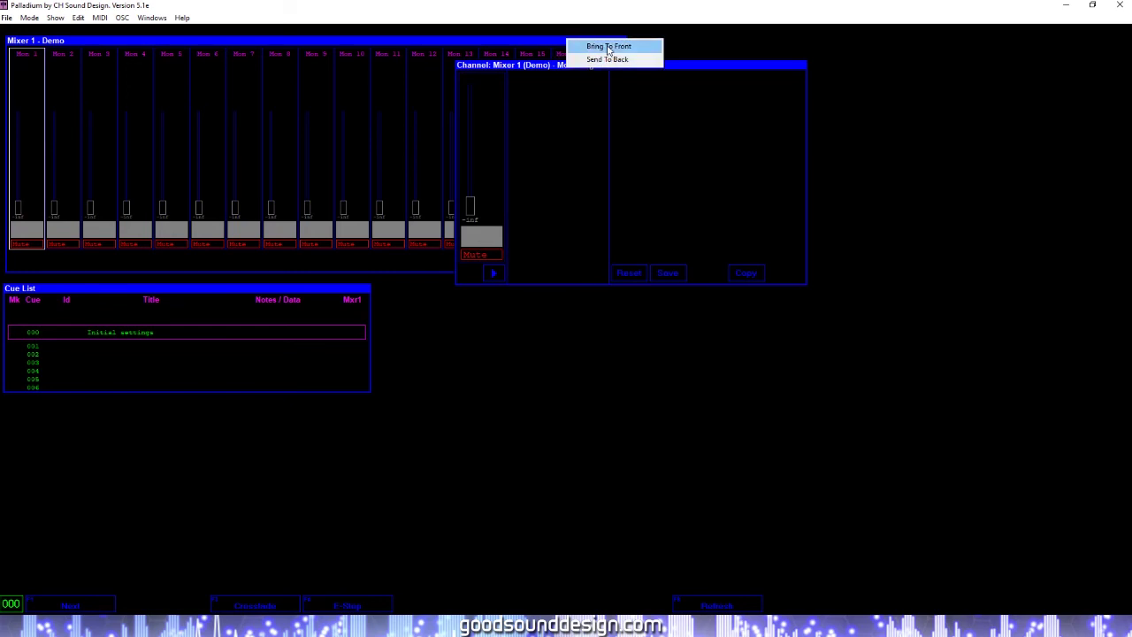
click(607, 46)
Step: Enlarge the Cue List window and place it clear of the mixer, directly below it
drag(315, 288, 334, 244)
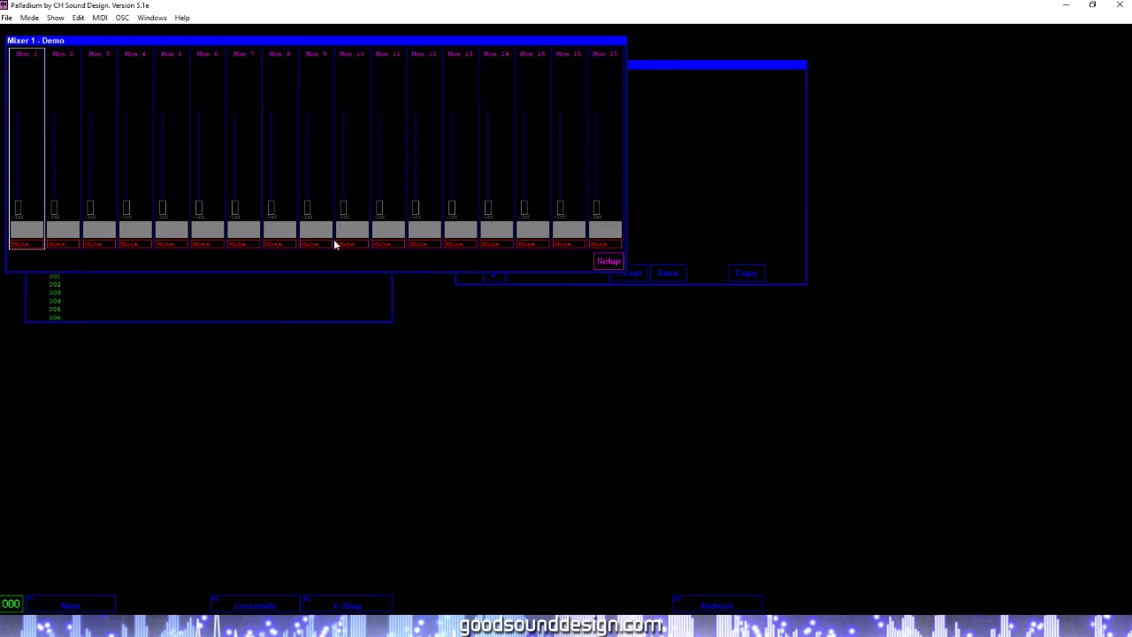
right_click(334, 288)
click(541, 288)
click(356, 322)
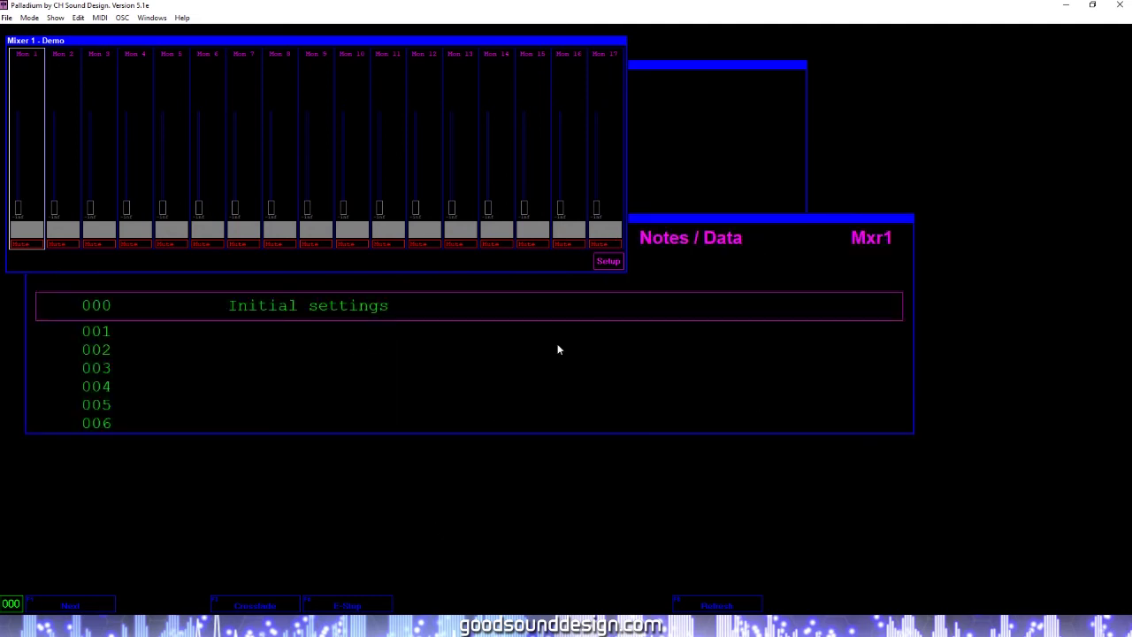
drag(769, 224, 757, 332)
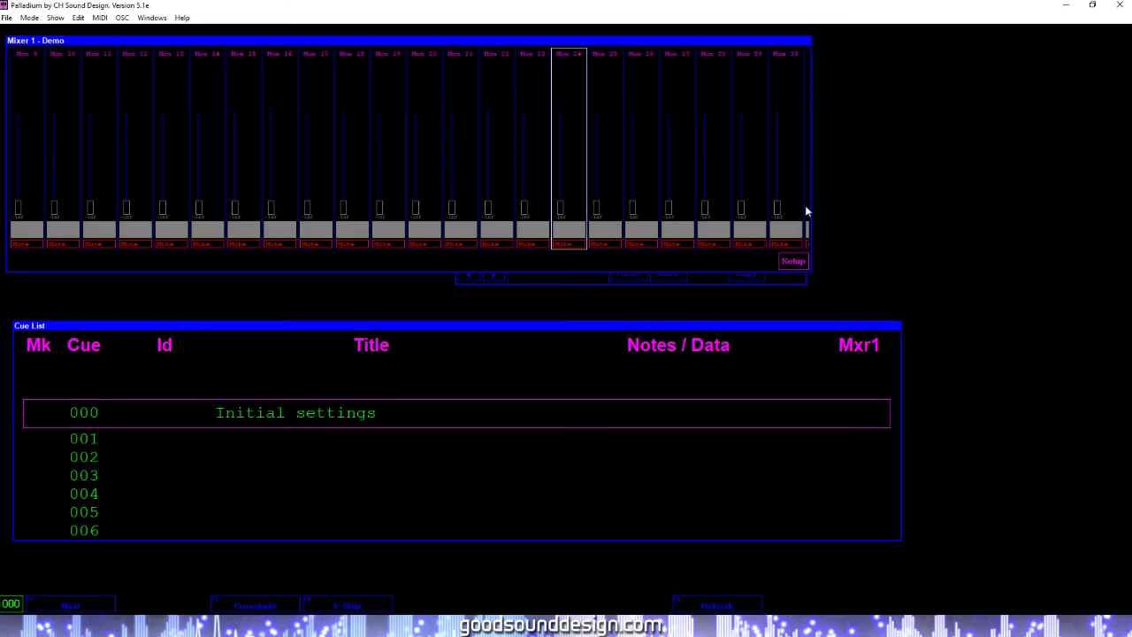
Step: Widen the Mixer 1 window to nearly the full screen width and select channel Mon 27
drag(813, 208, 1089, 186)
scroll(635, 104, right, 2)
scroll(634, 103, left, 8)
scroll(634, 104, right, 9)
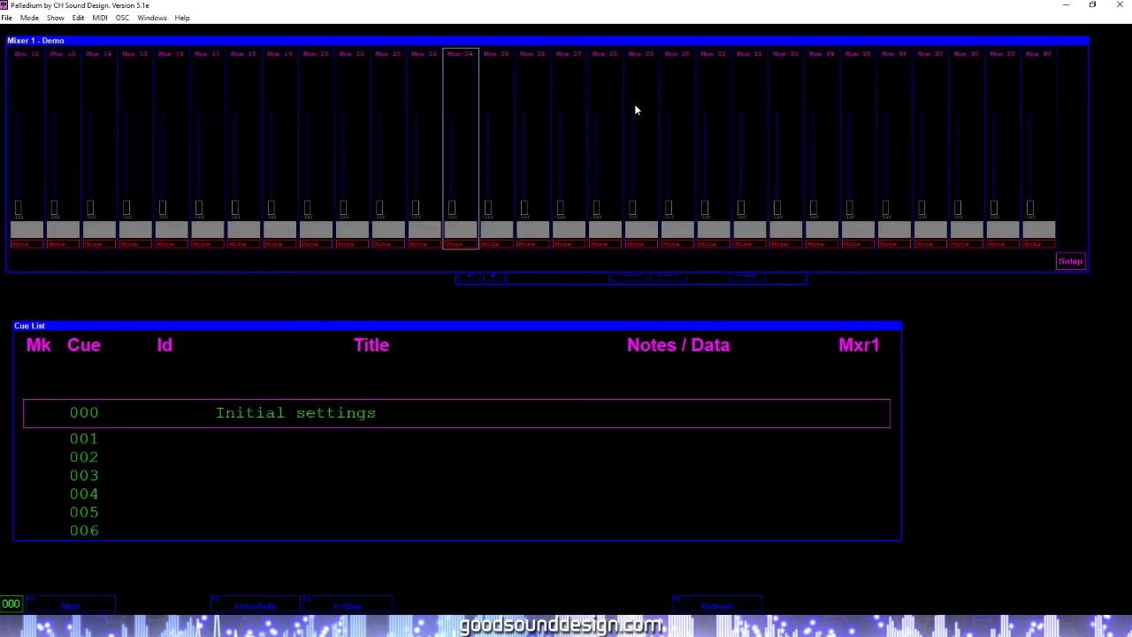
scroll(635, 103, left, 4)
scroll(634, 110, left, 4)
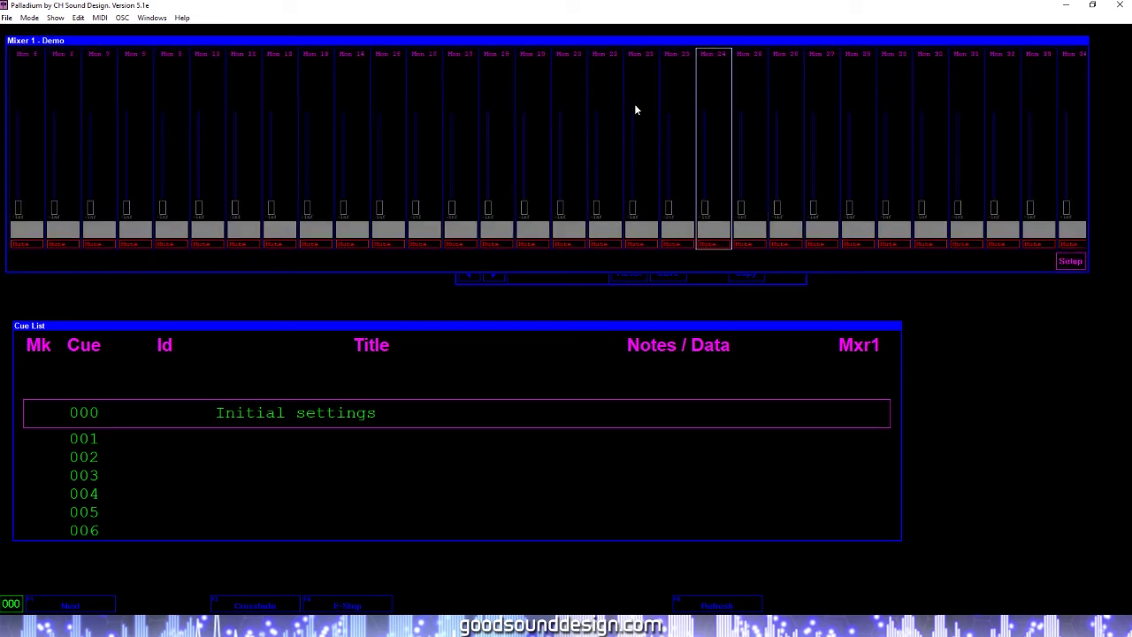
scroll(634, 109, right, 2)
scroll(635, 110, right, 3)
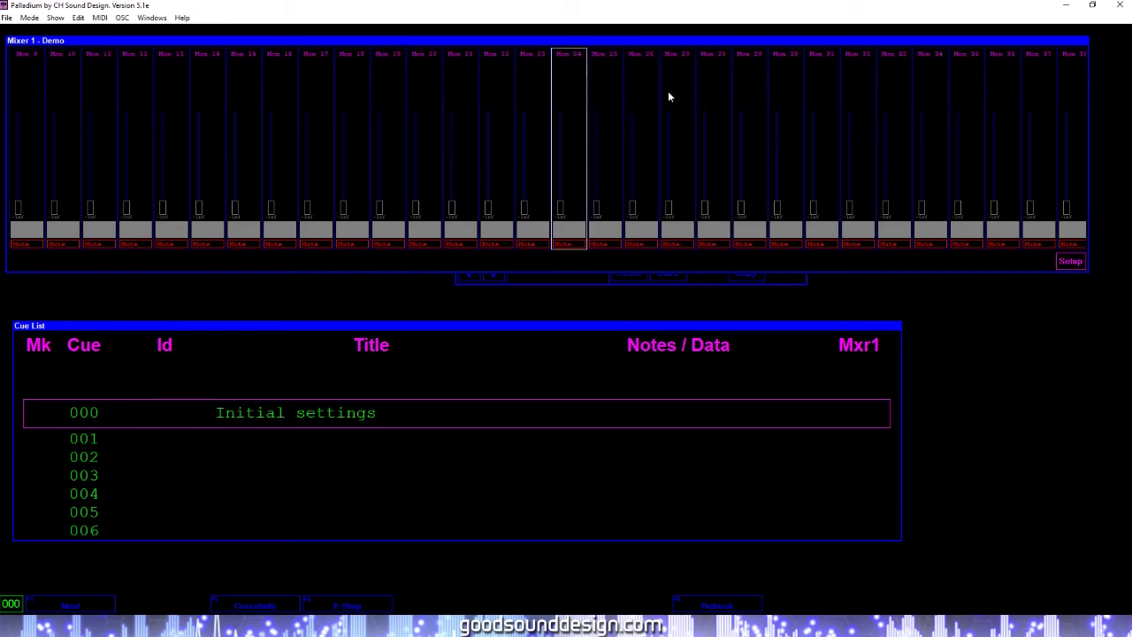
click(673, 93)
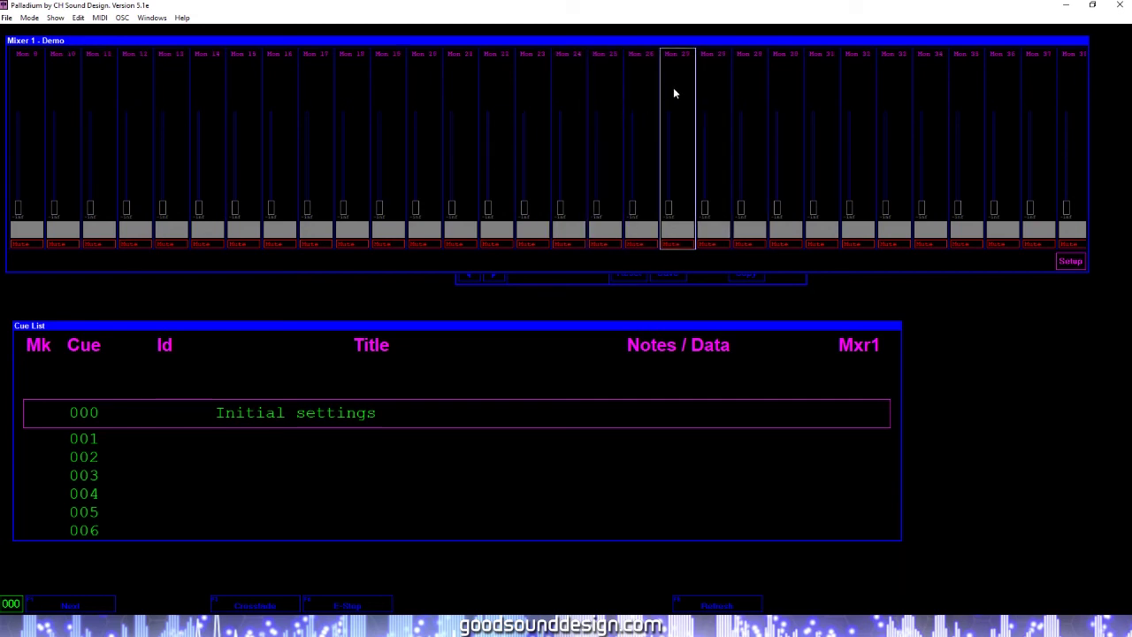
Step: Open the Mixer 1 setup and request opening a mixer file
click(1068, 261)
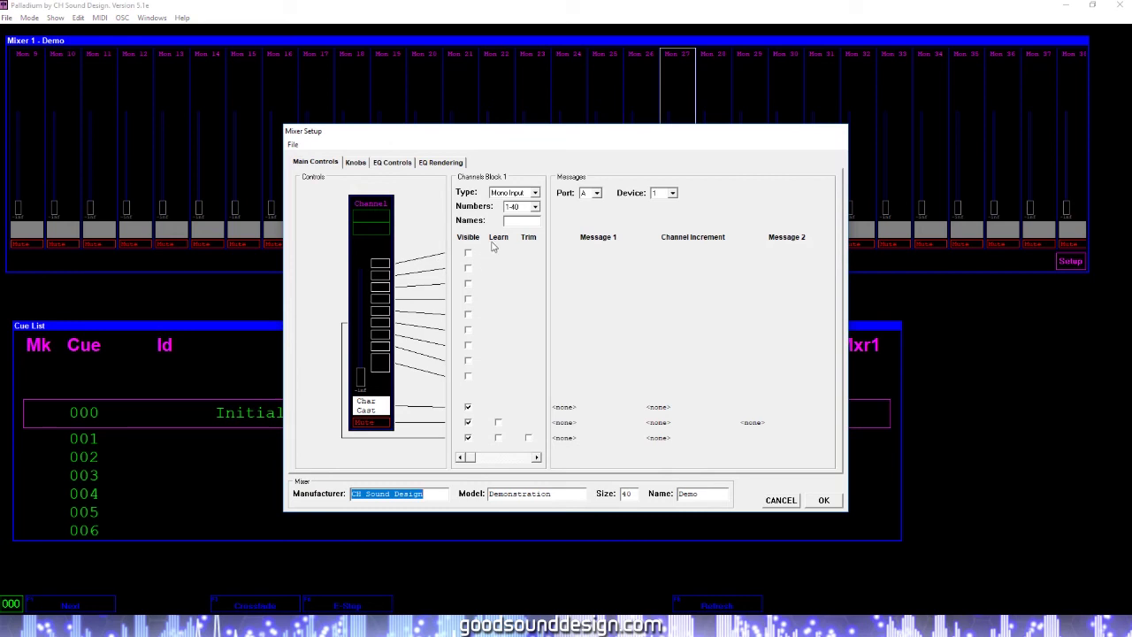
click(293, 144)
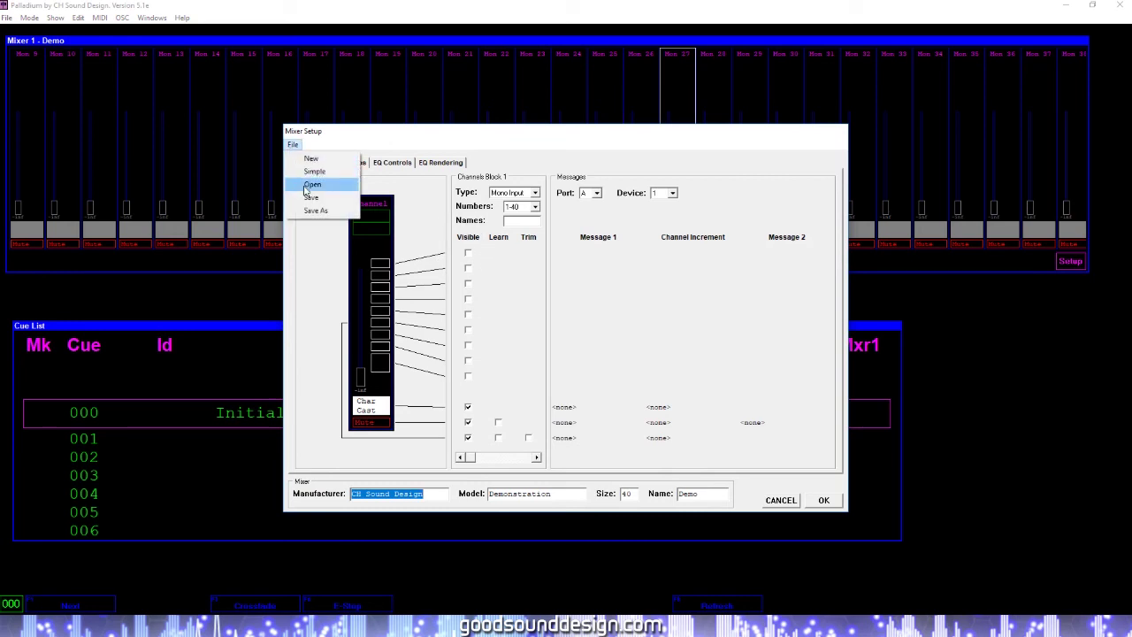
click(307, 187)
click(662, 305)
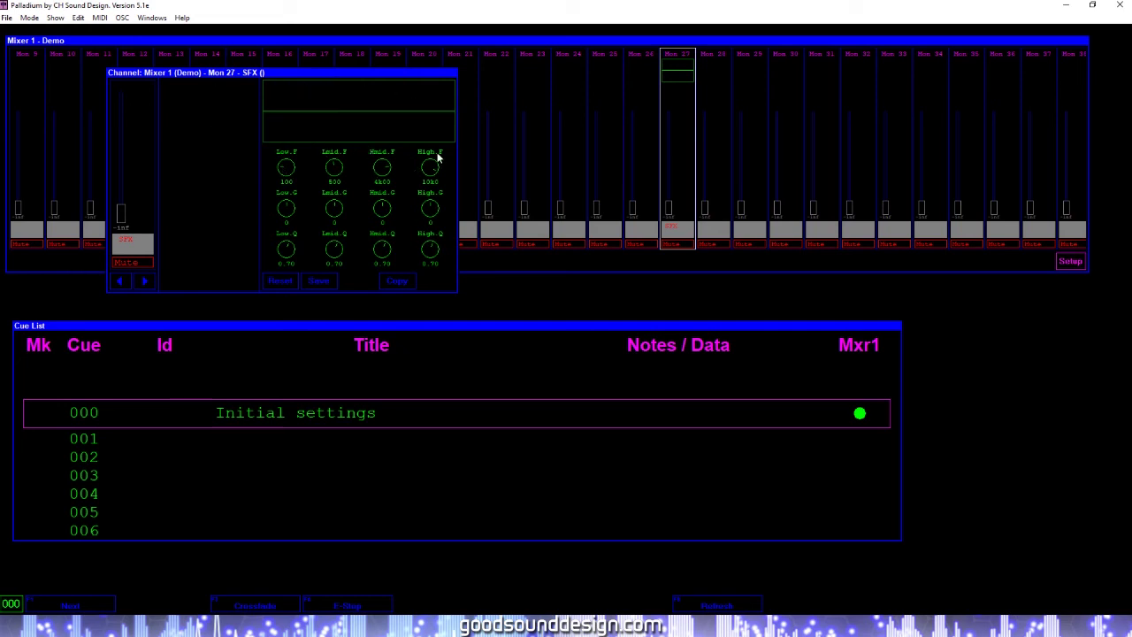
Step: Move the Cue List window slightly closer to the mixer window
drag(490, 324, 489, 314)
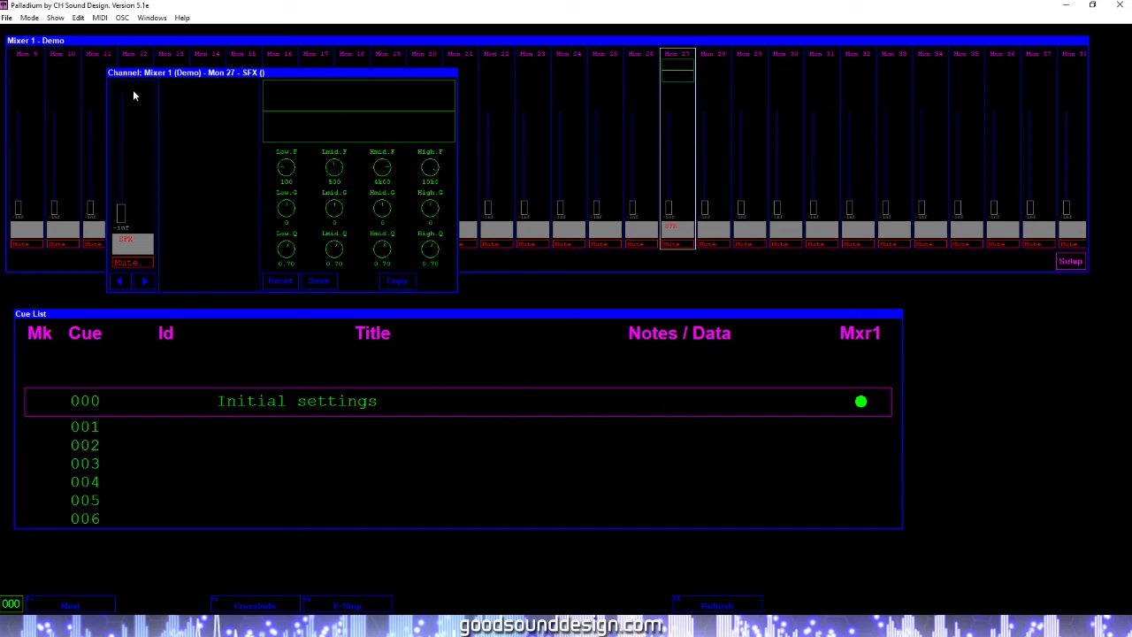
Step: Examine the file commands, including the MicPlot import and Moves export options, and the available operating modes
click(3, 19)
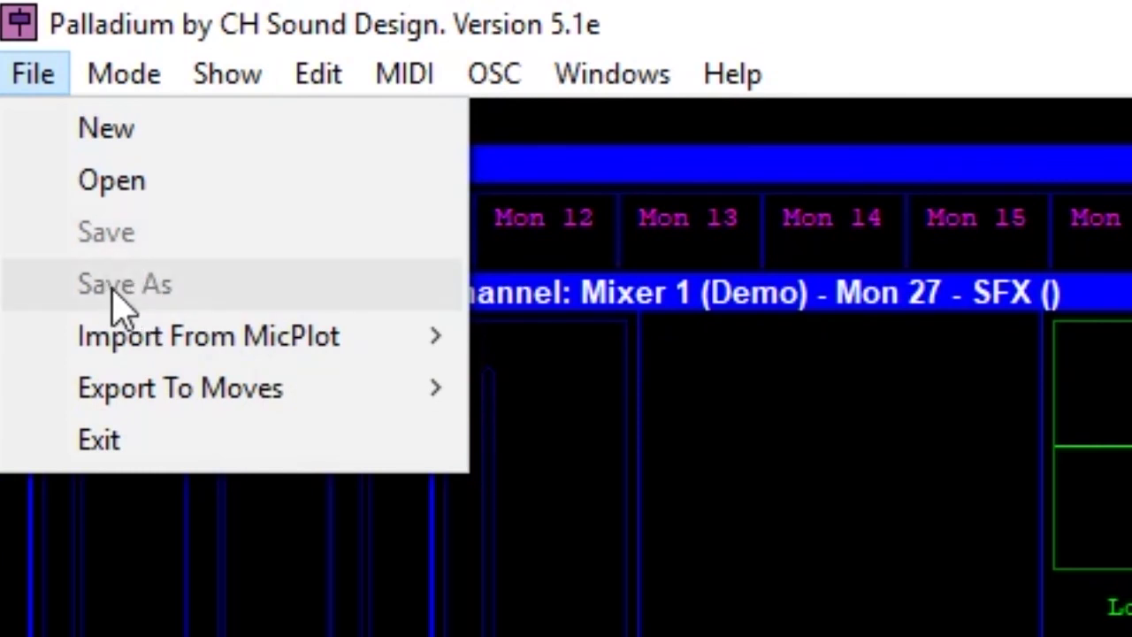
mouse_move(186, 347)
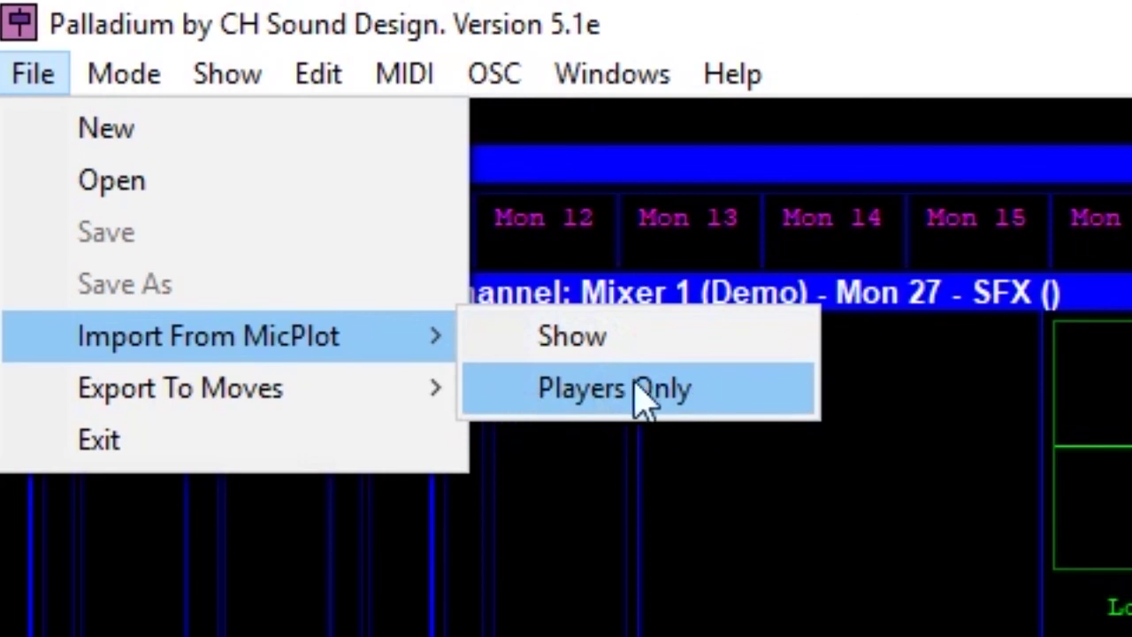
mouse_move(341, 405)
mouse_move(298, 404)
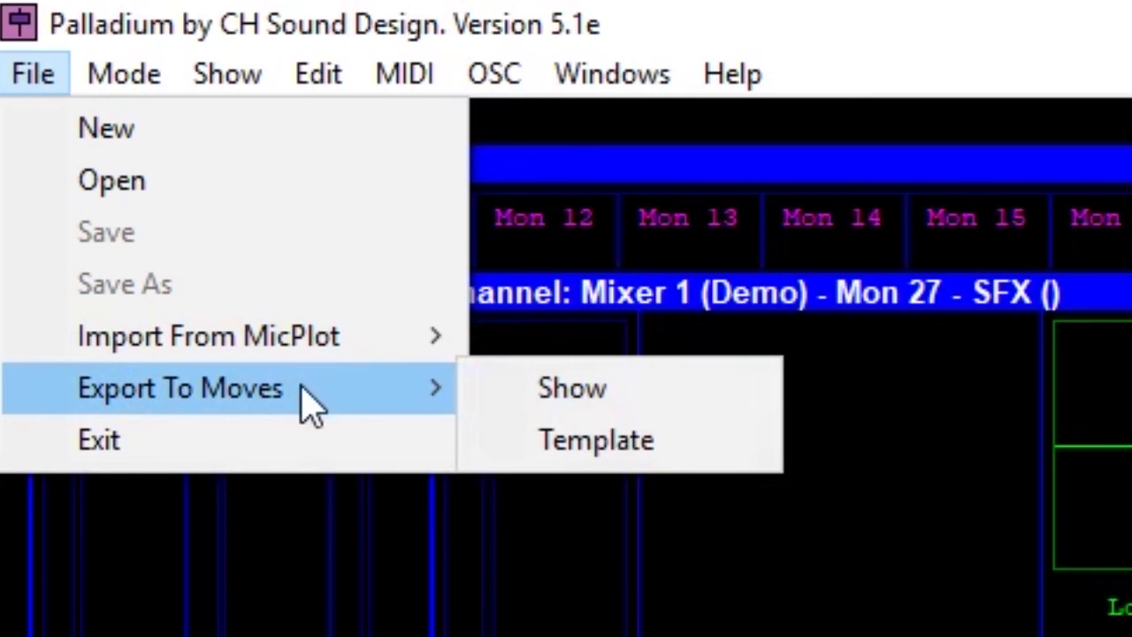
mouse_move(152, 80)
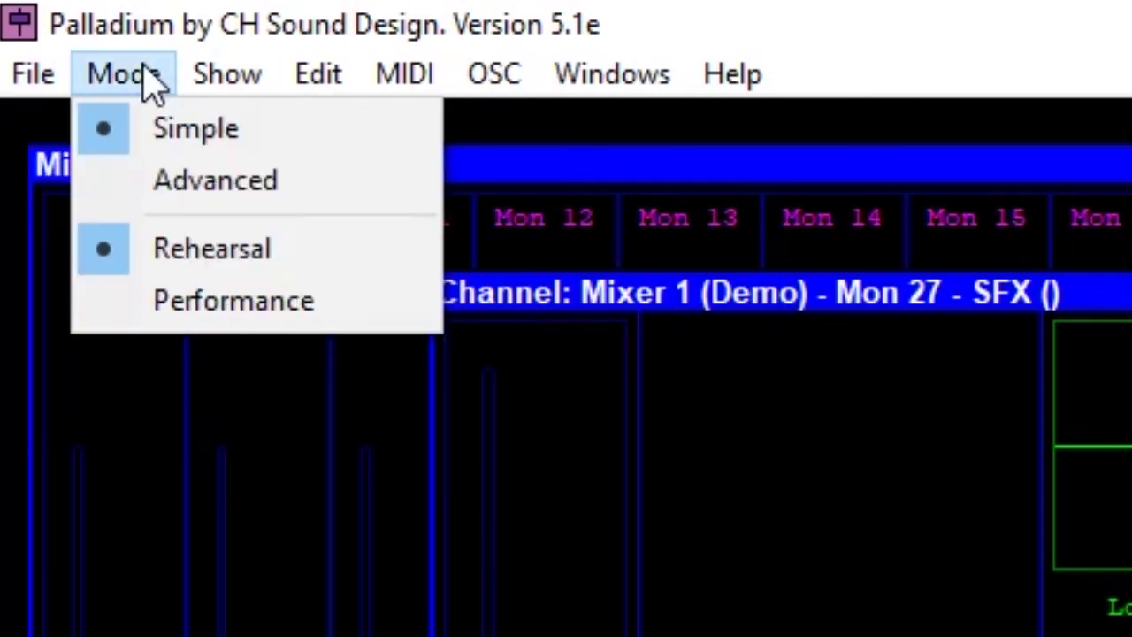
click(79, 84)
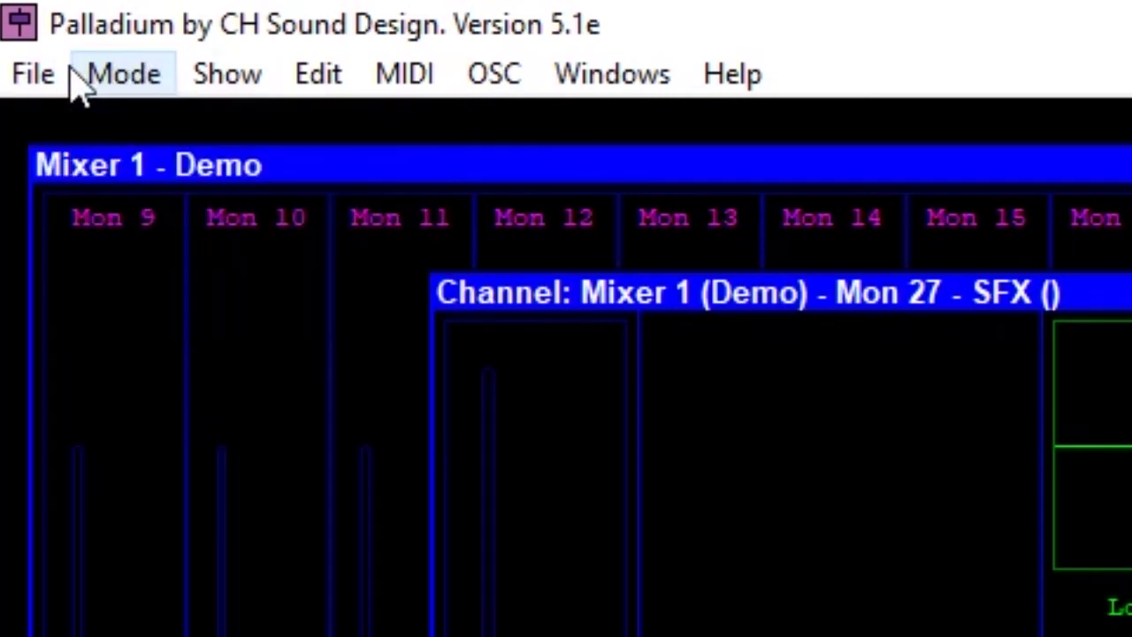
Step: Set the operating mode to Advanced and Performance
click(114, 76)
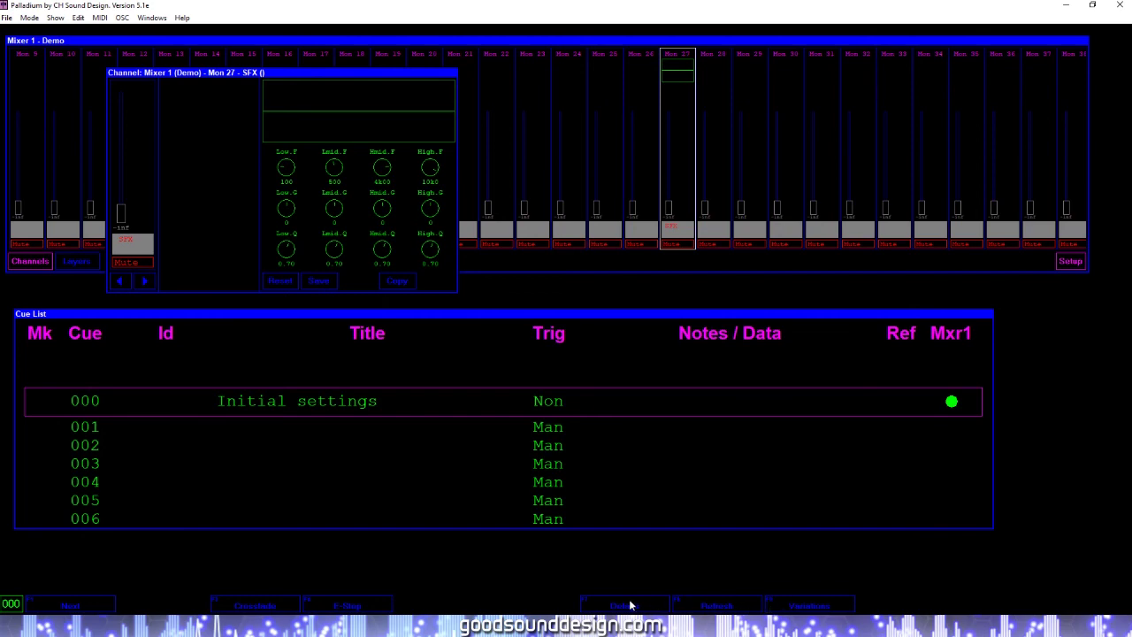
click(30, 17)
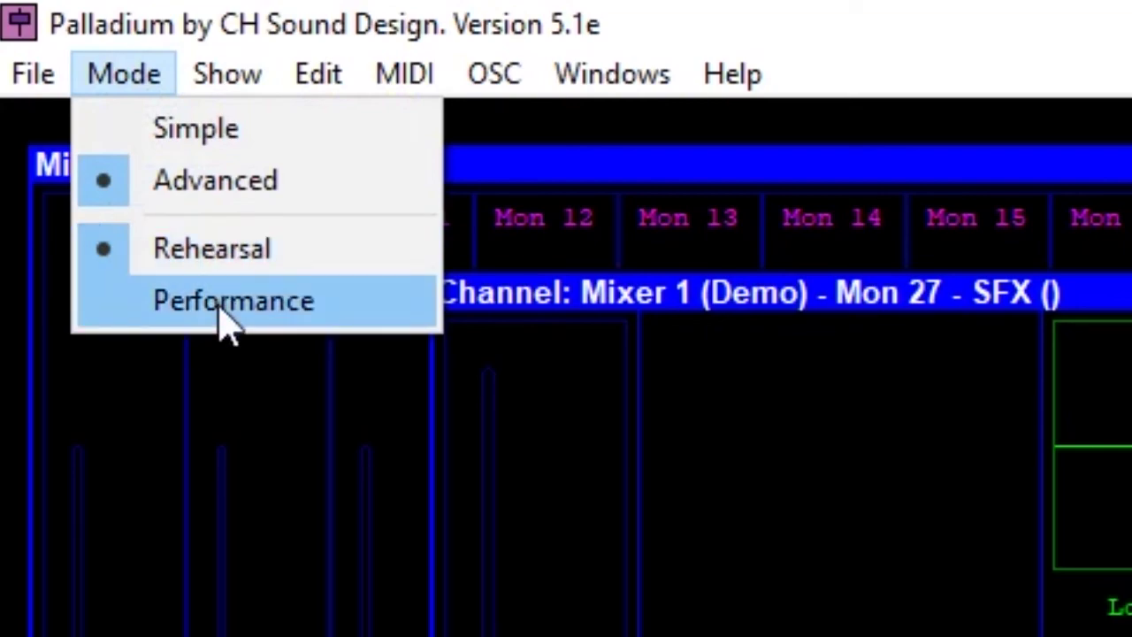
click(221, 302)
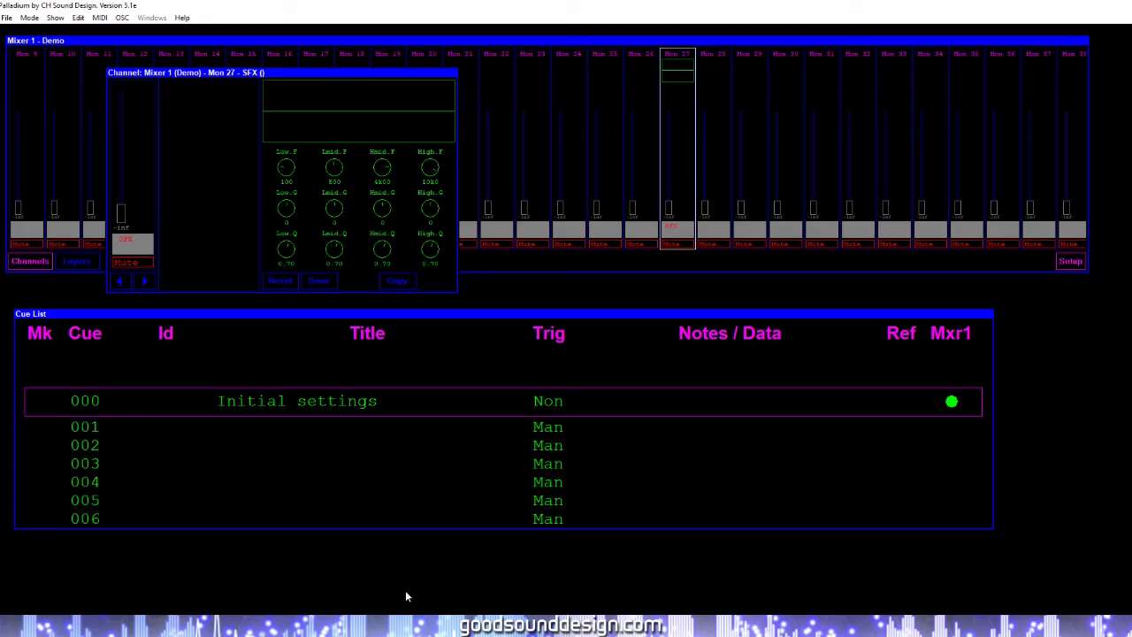
Step: Open the show's Players settings on the character details
click(55, 18)
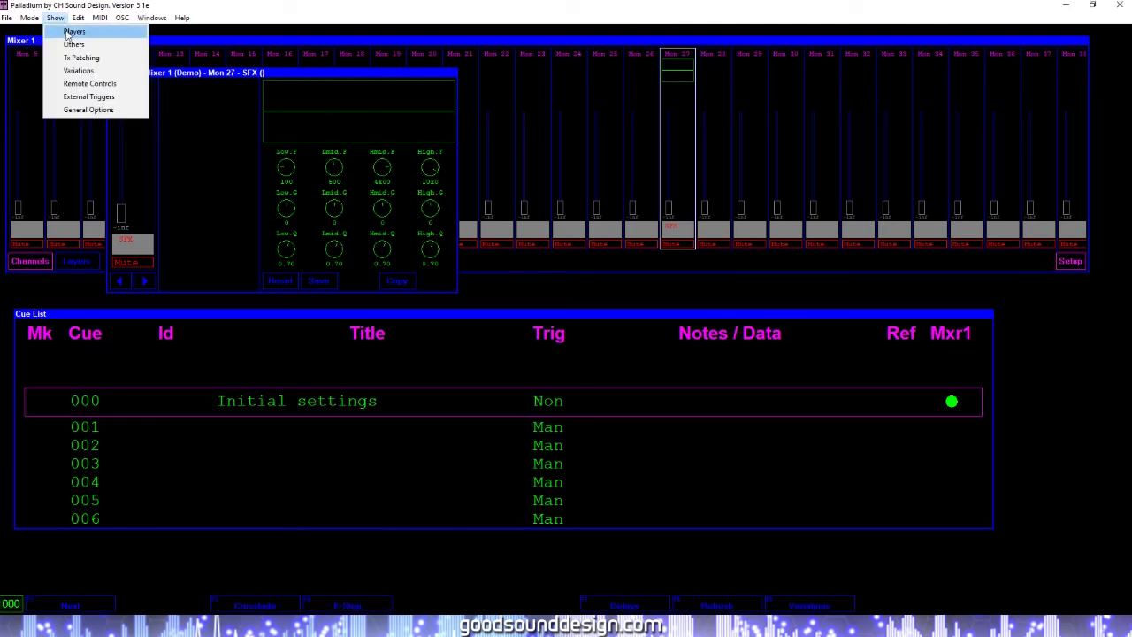
click(74, 31)
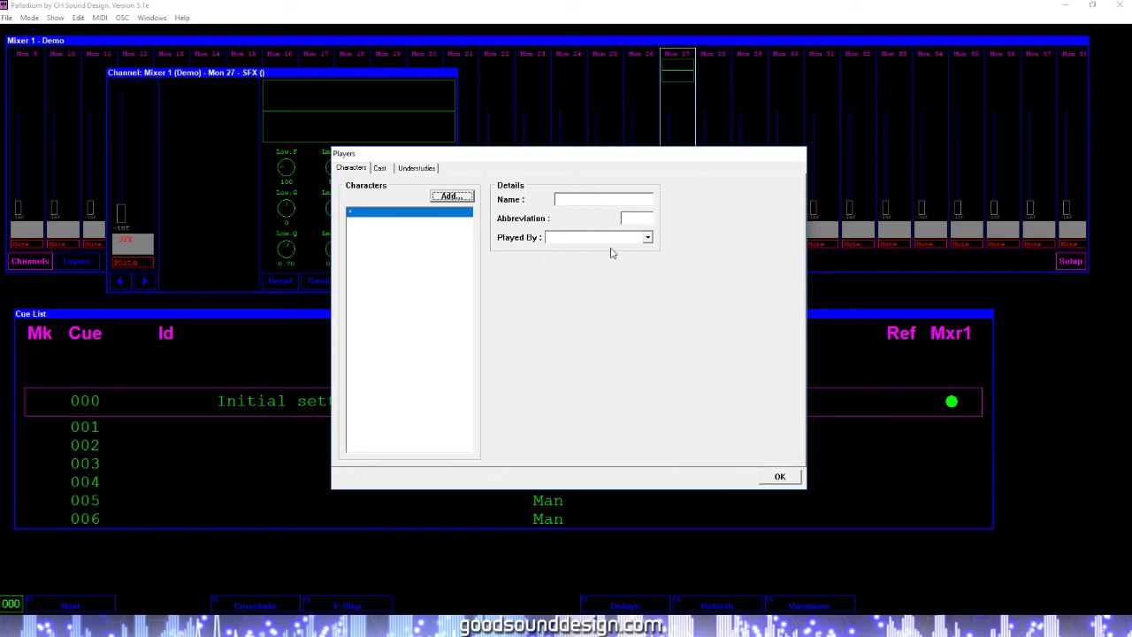
Step: Examine the cast and understudy details in the Players settings, and close the dialog
click(380, 169)
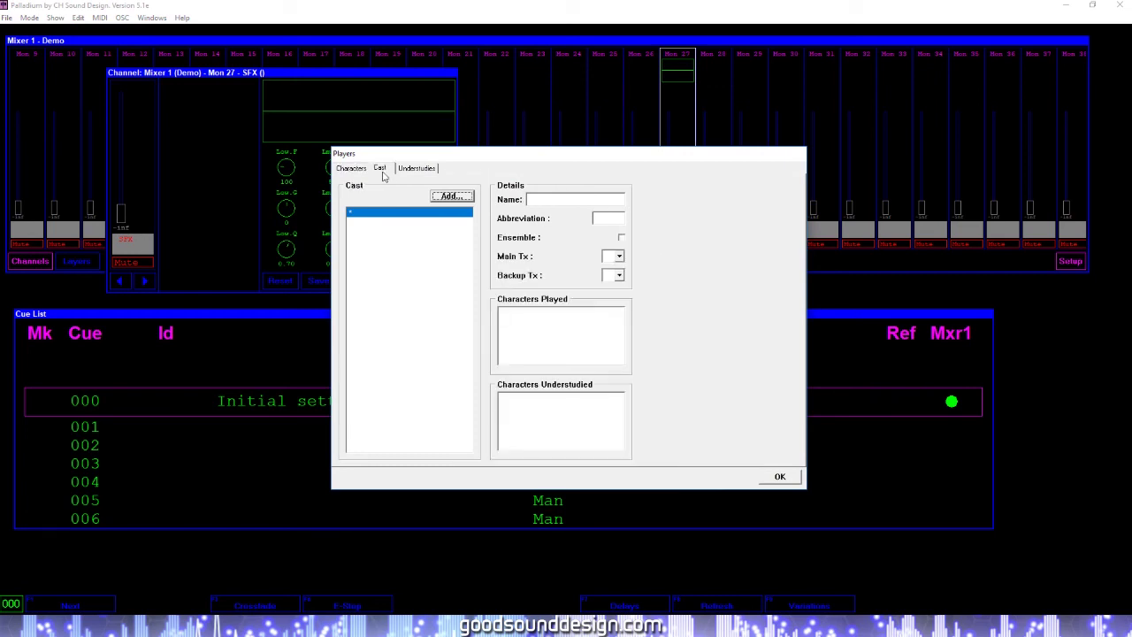
click(419, 170)
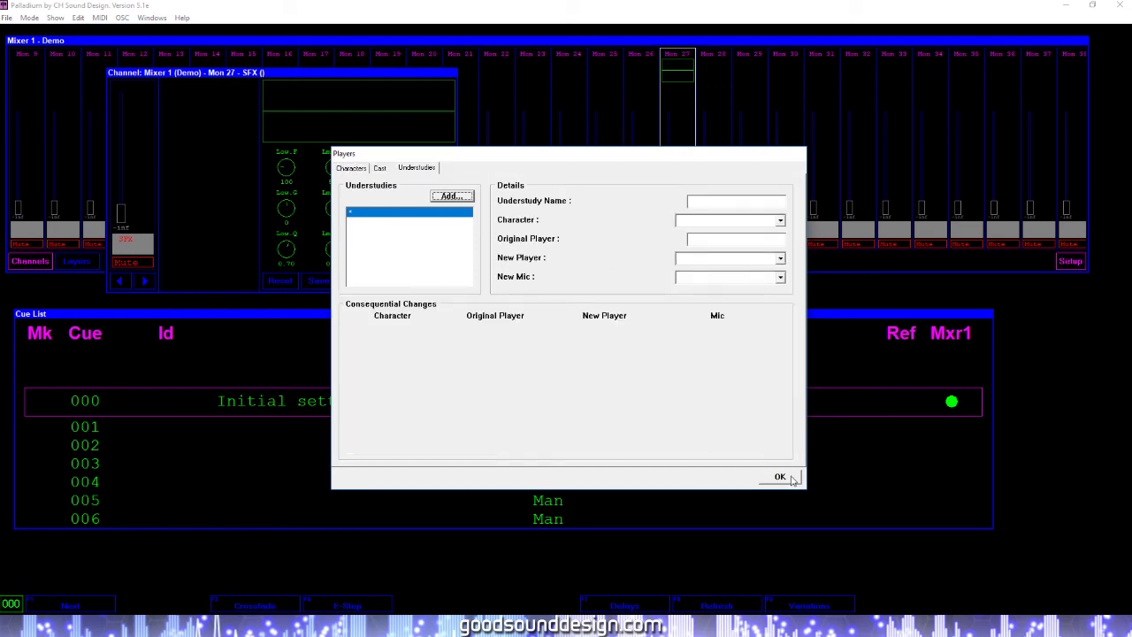
click(779, 476)
Step: Add an entry labelled SFX to the show's Others list
click(56, 18)
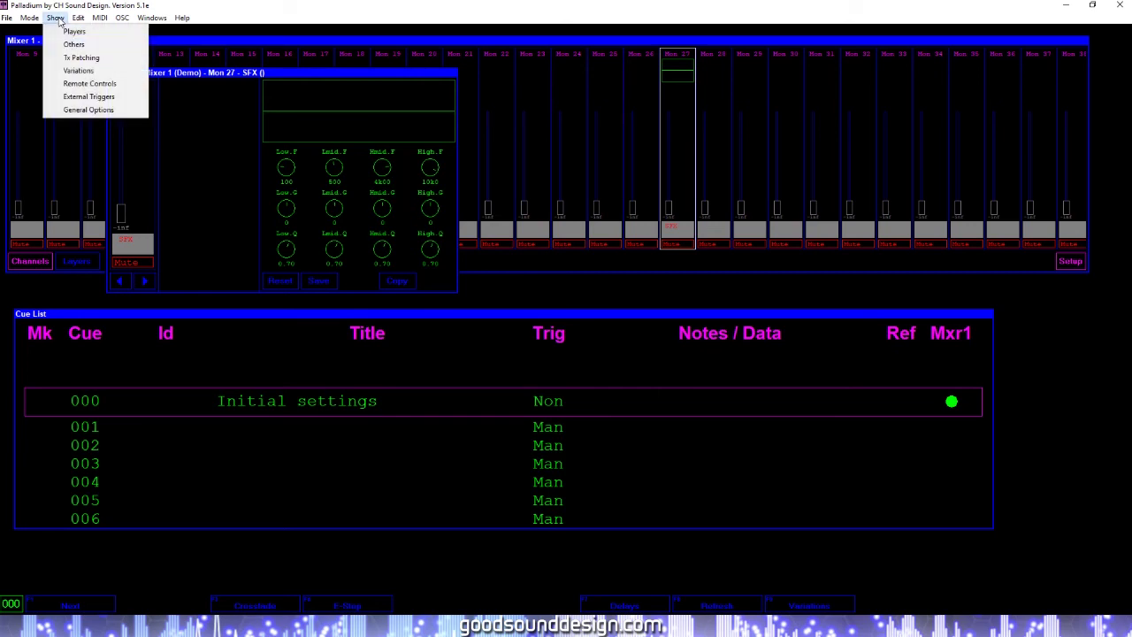
click(74, 45)
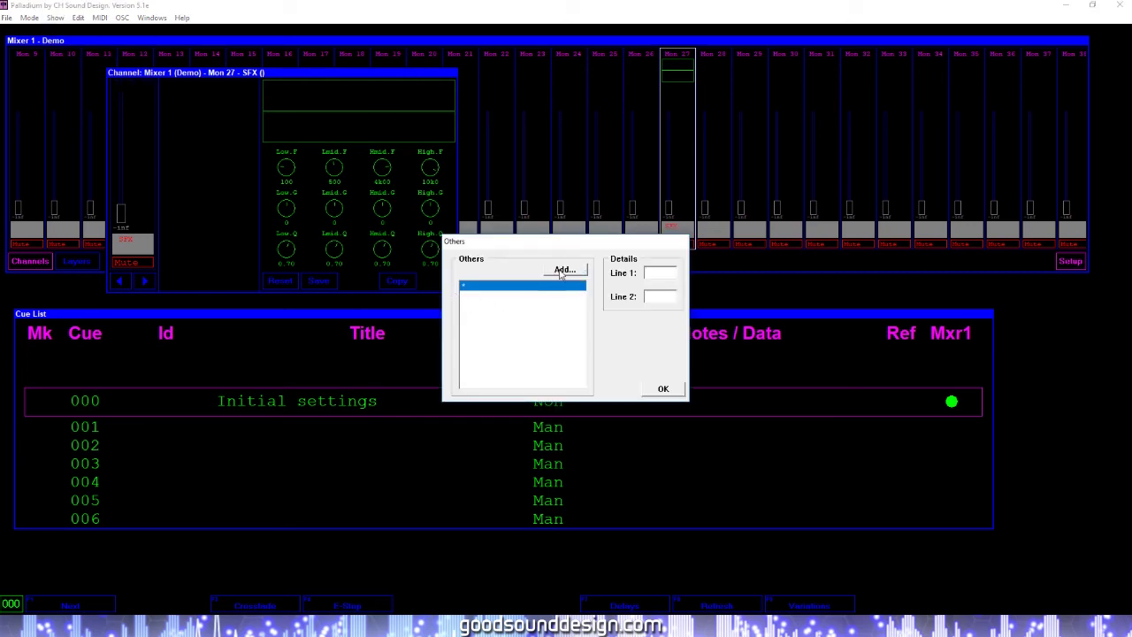
text(SFX)
click(672, 392)
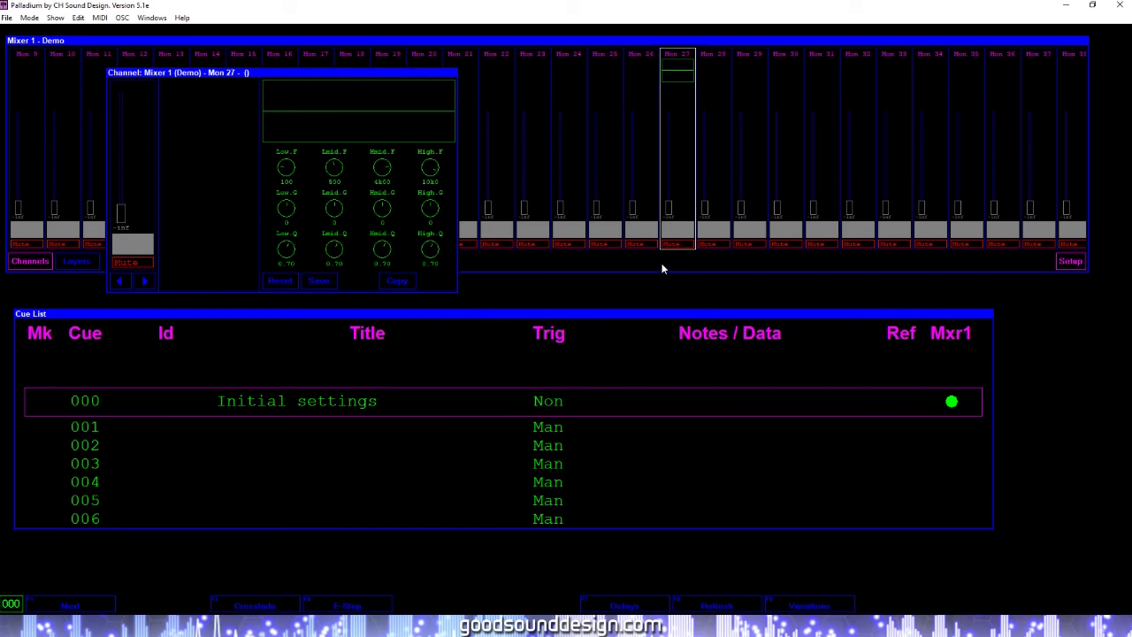
Step: Assign the SFX entry as the character on mixer channel Mon 27
click(674, 231)
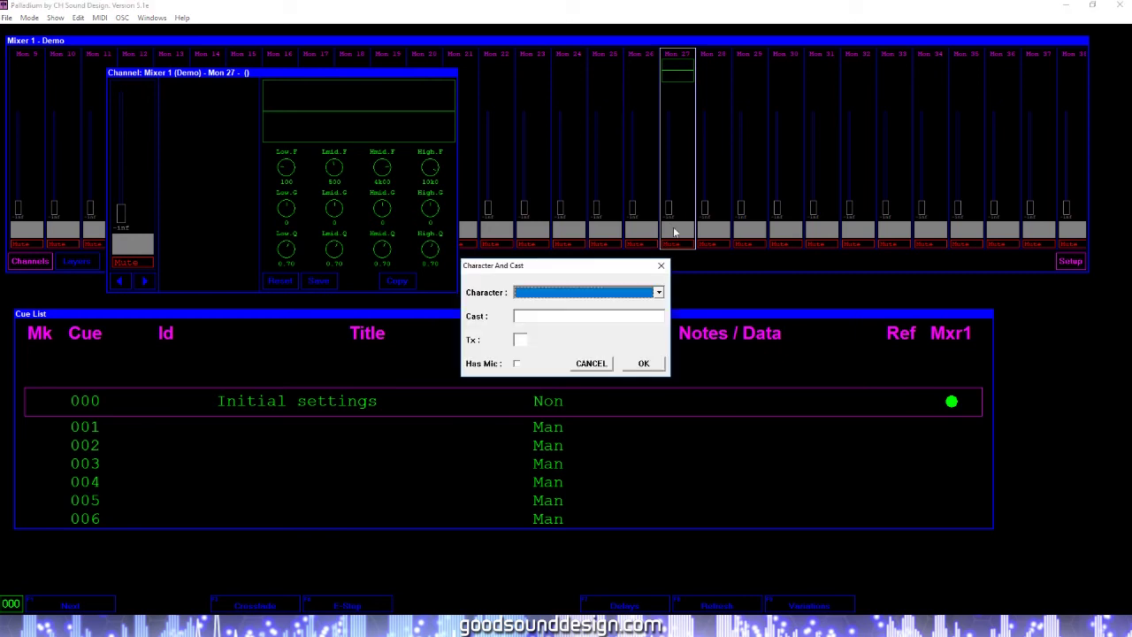
click(659, 293)
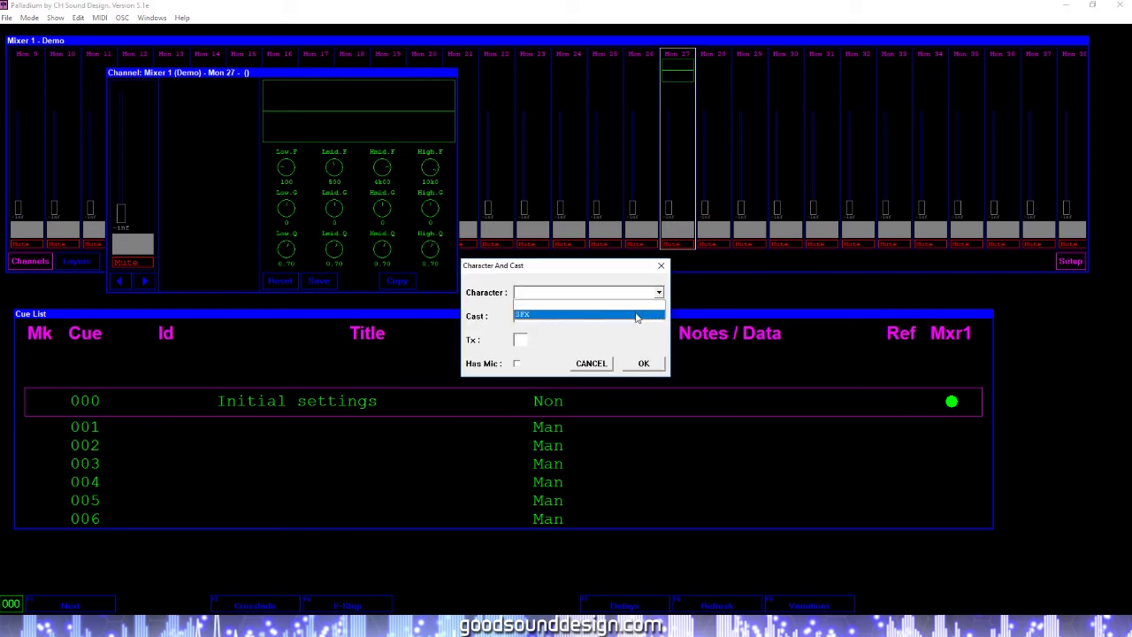
click(635, 317)
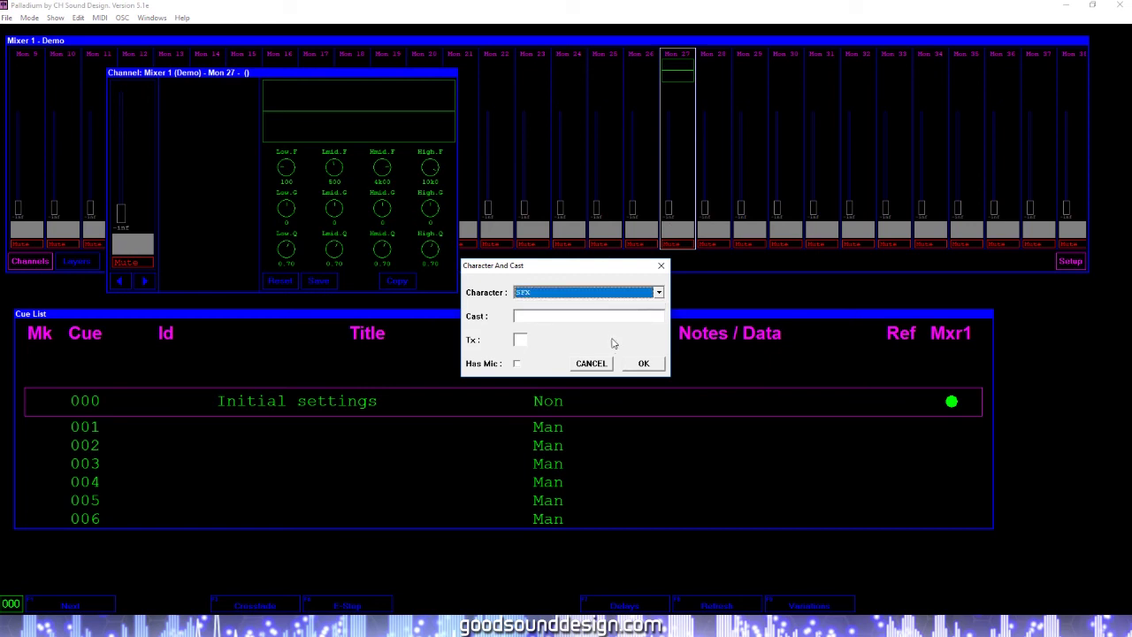
click(648, 366)
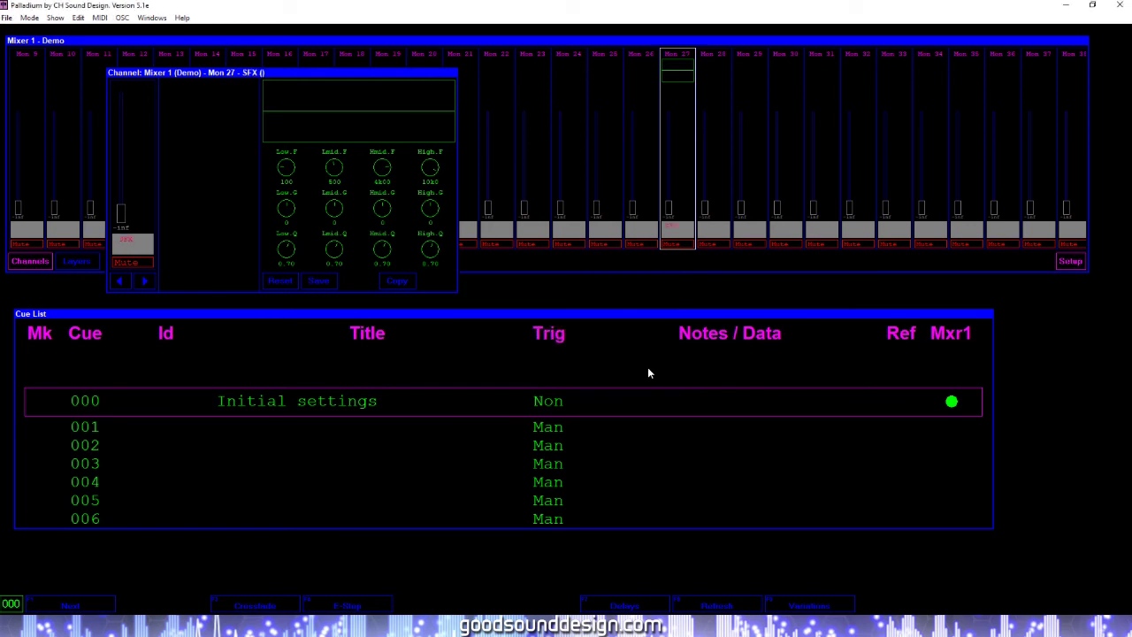
Step: Examine the show's Remote Controls settings and the dialog for loading a remote control file, without loading one
click(61, 19)
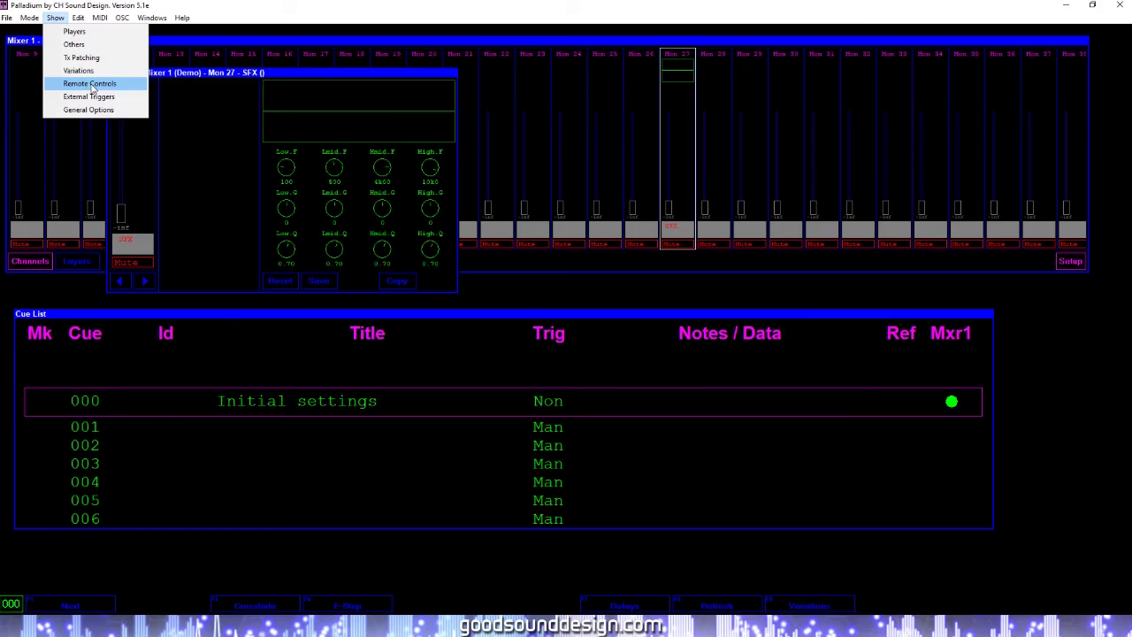
click(372, 340)
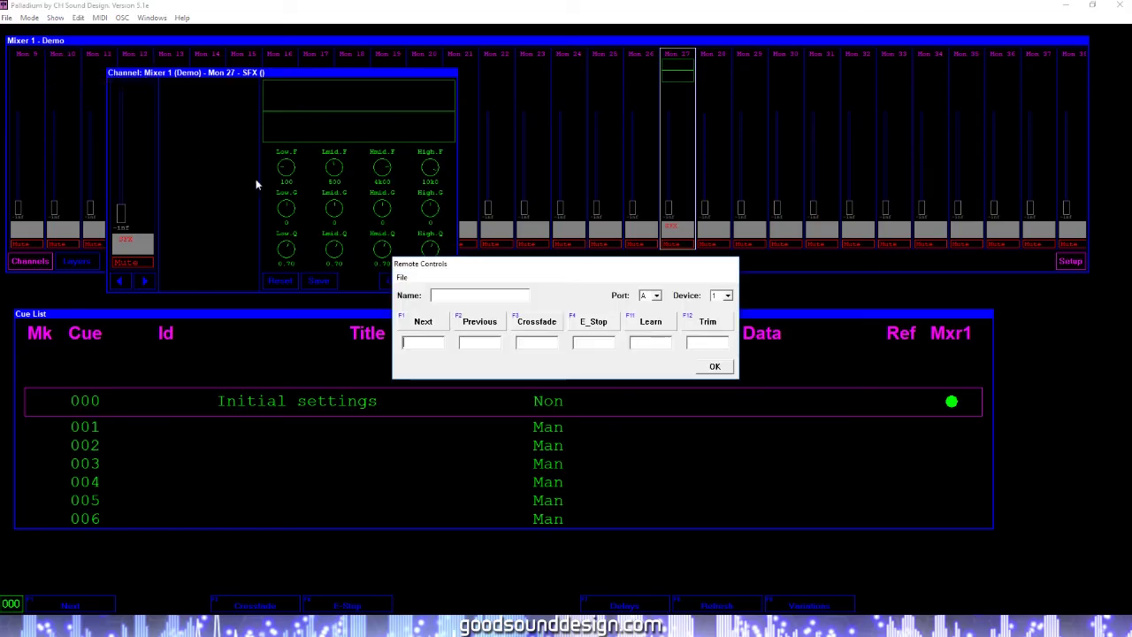
click(402, 278)
click(425, 304)
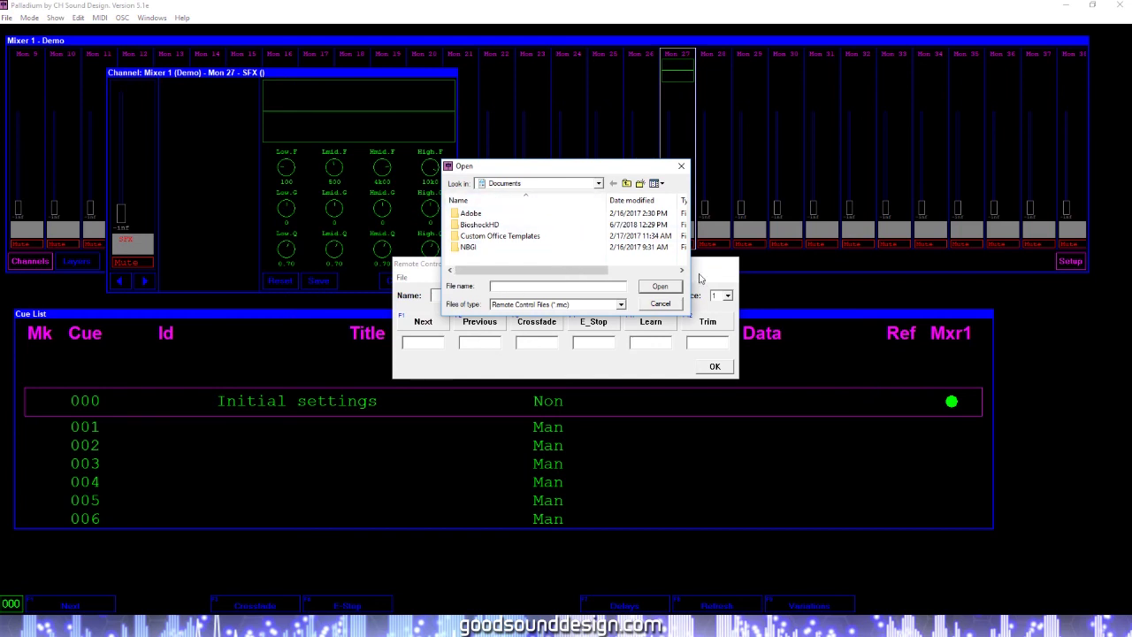
click(665, 304)
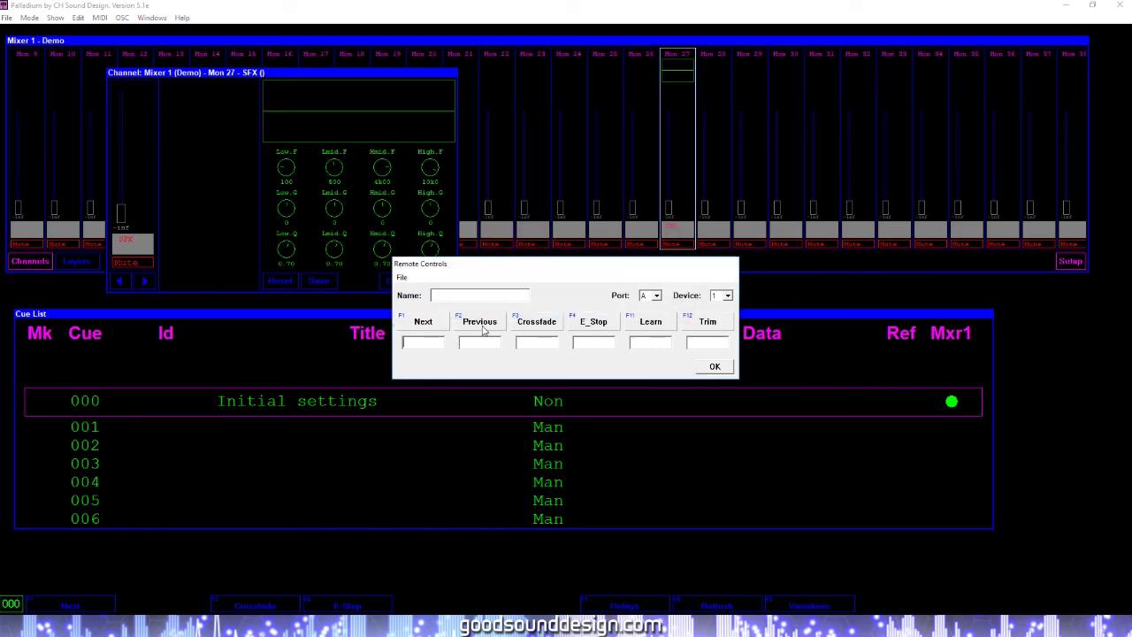
click(715, 366)
Step: Examine the show's General Options, including the Learn Lockout Timer and Trim Mode settings
click(56, 18)
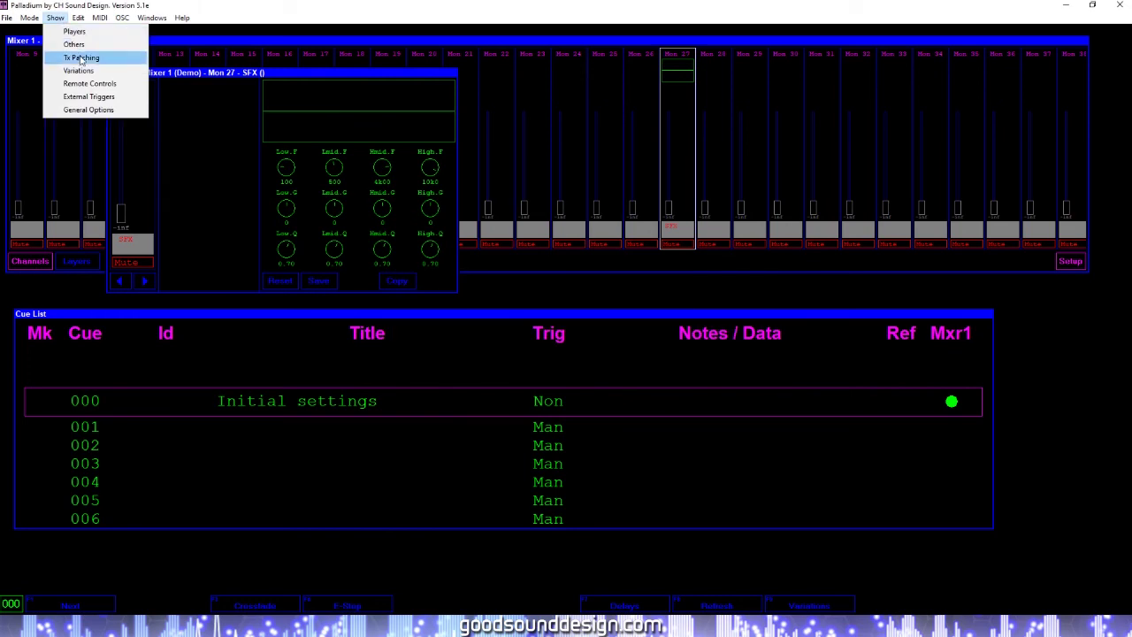
click(108, 110)
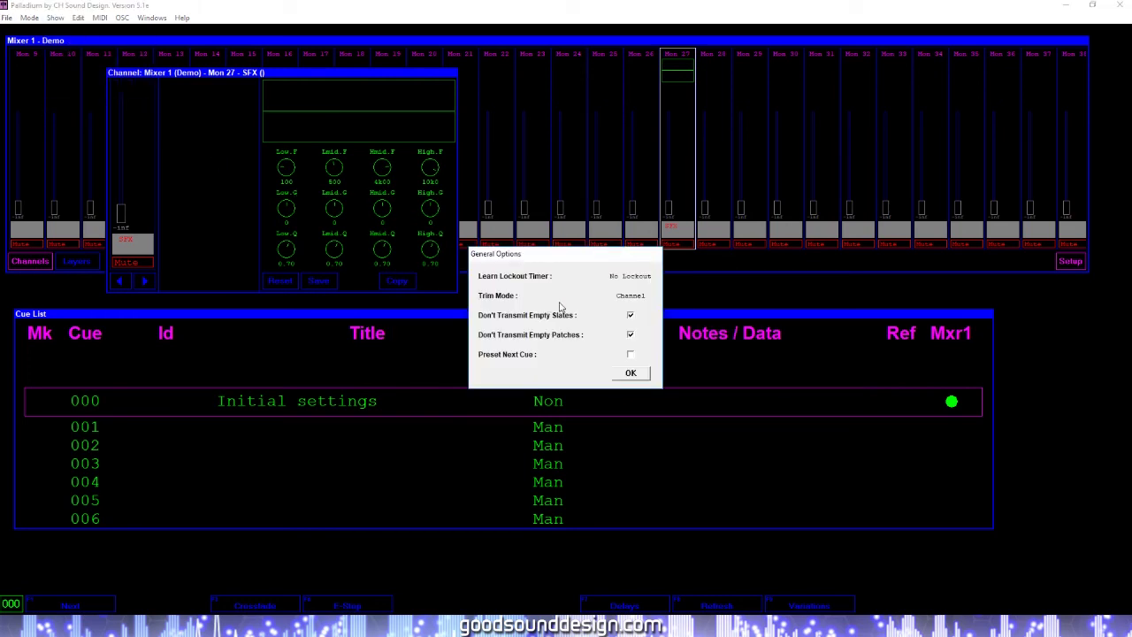
click(636, 278)
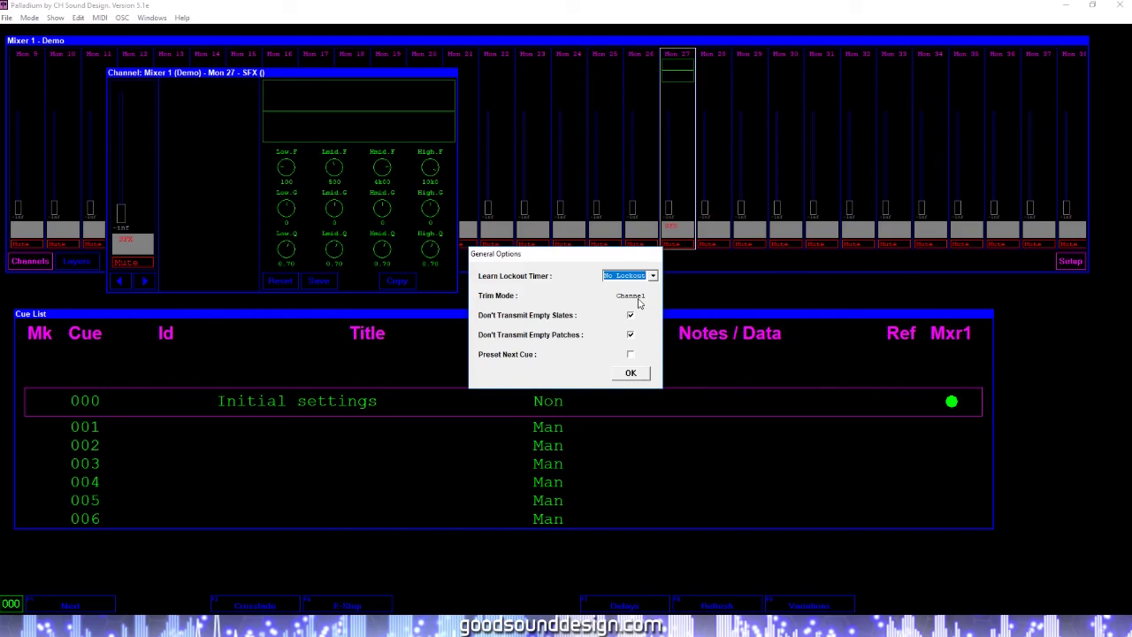
click(638, 297)
Step: Examine the EQ and trim commands, the MIDI commands, and the input port choices of the MIDI Data Monitor
click(79, 19)
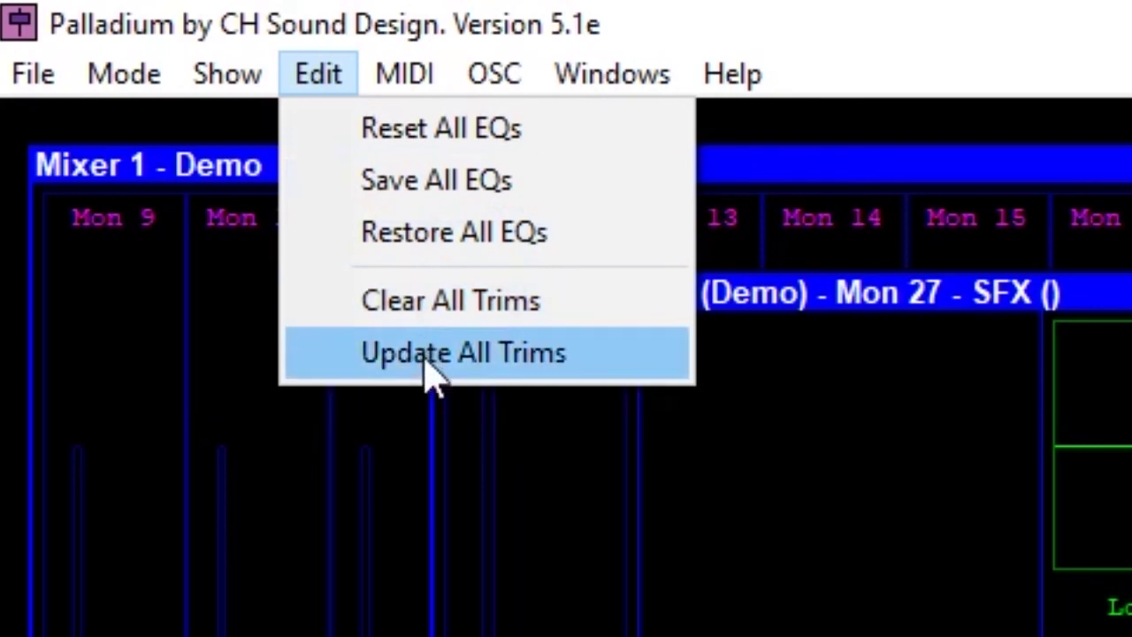
click(398, 71)
click(399, 71)
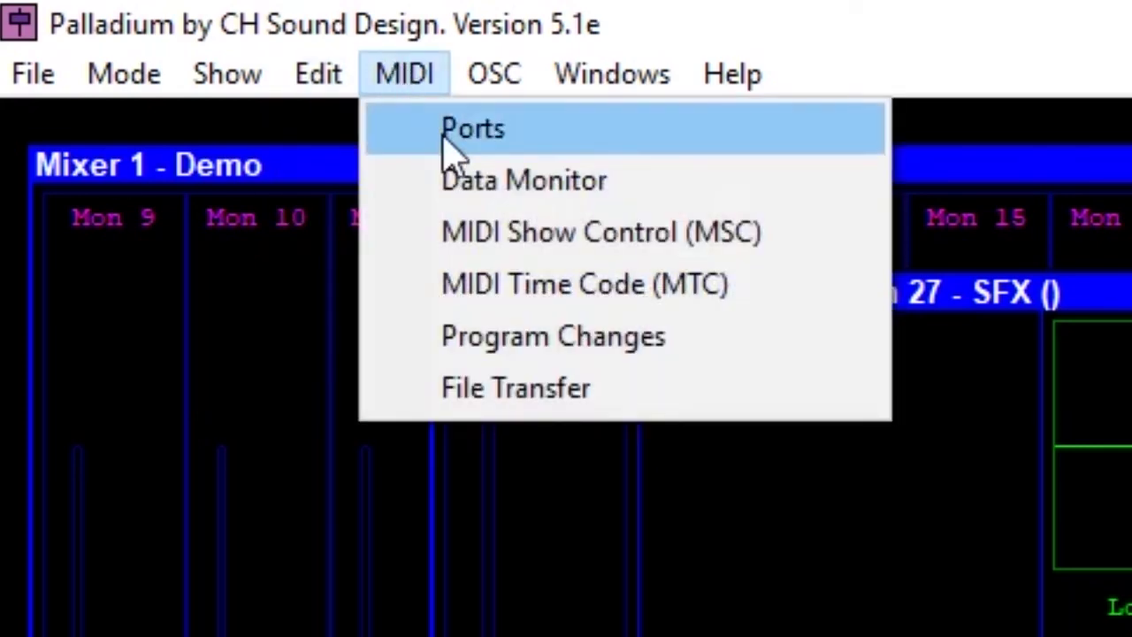
click(444, 142)
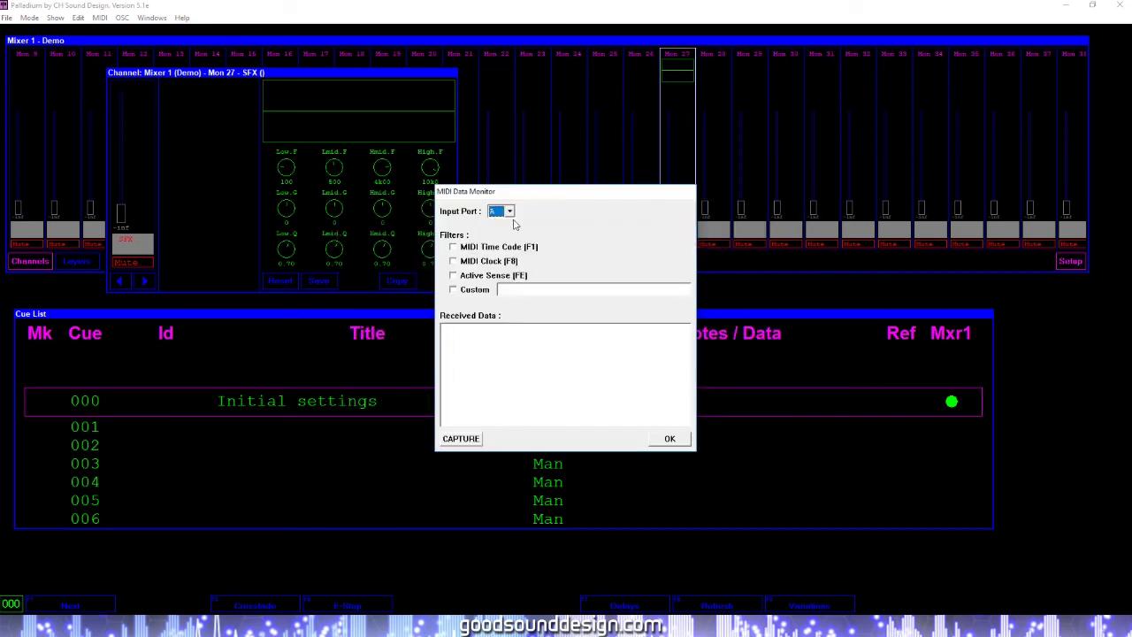
click(510, 212)
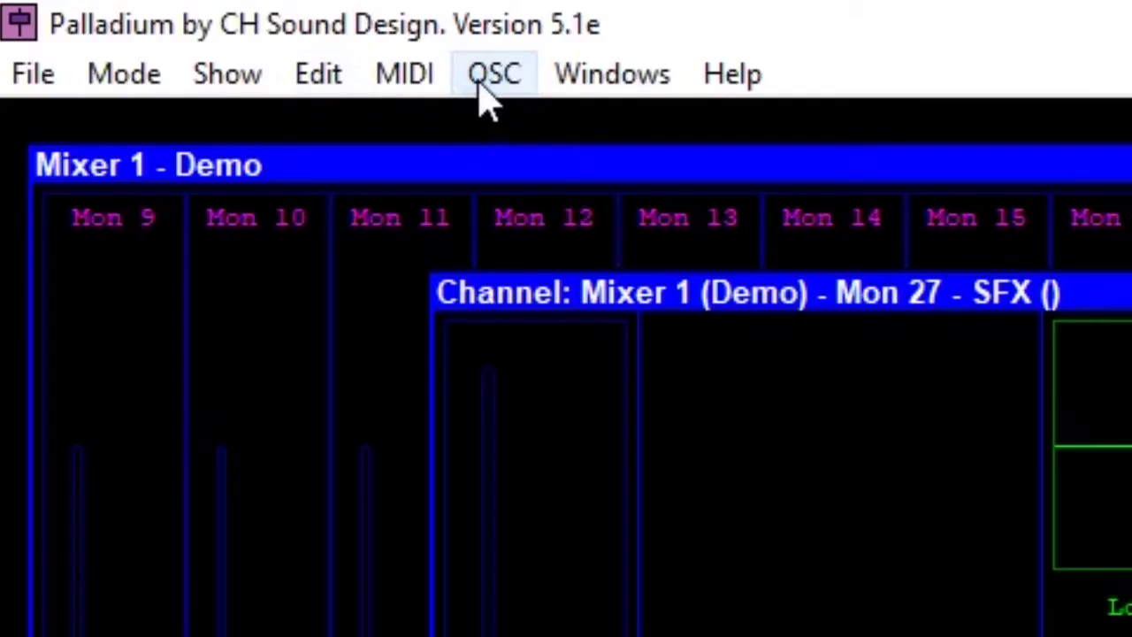
Step: Examine the OSC port settings and the input port choices of the OSC Data Monitor
click(122, 18)
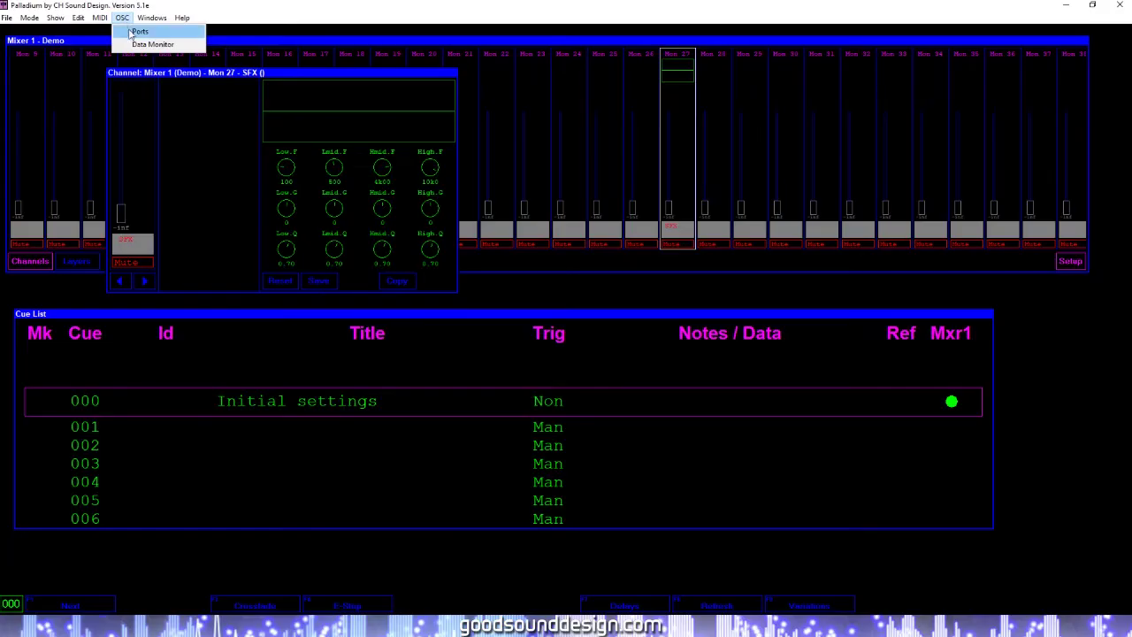
click(132, 32)
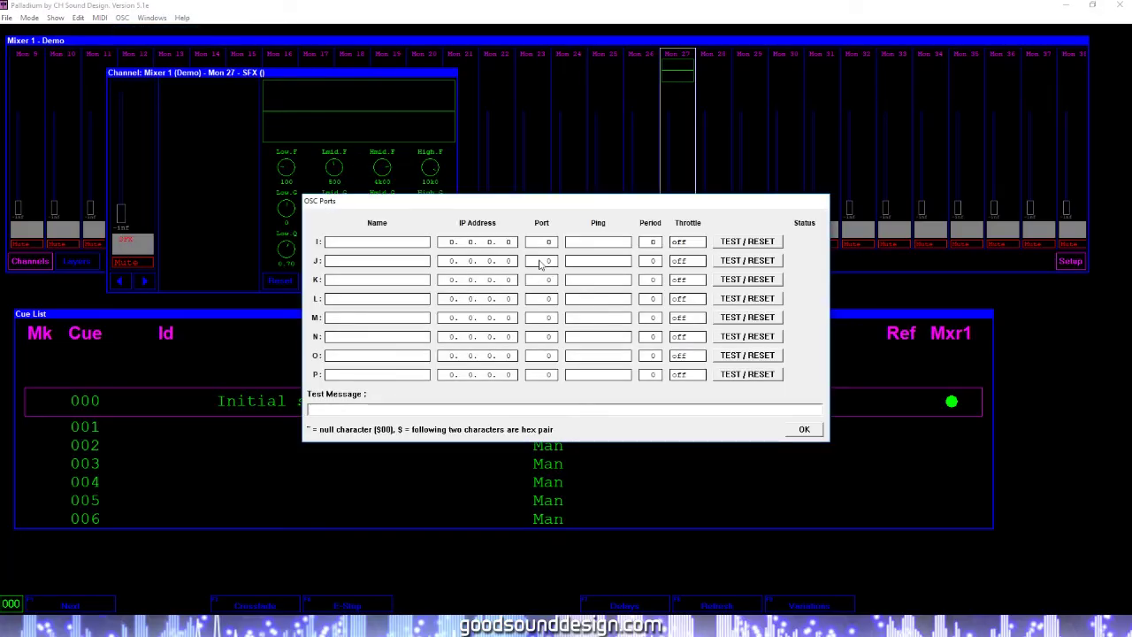
click(549, 243)
click(122, 18)
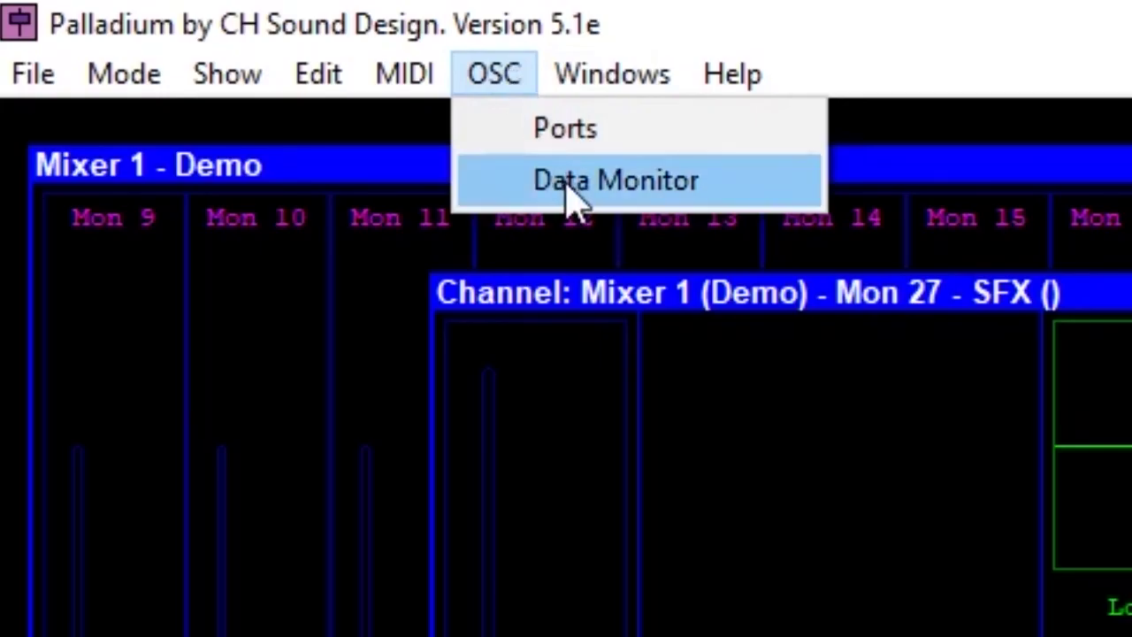
click(571, 185)
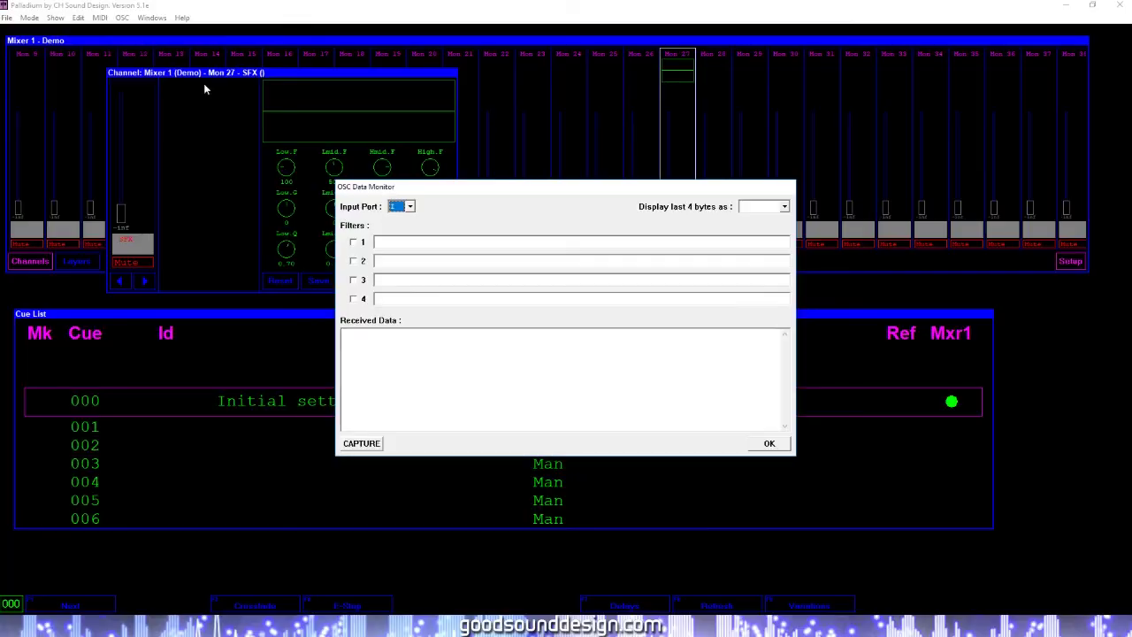
click(407, 206)
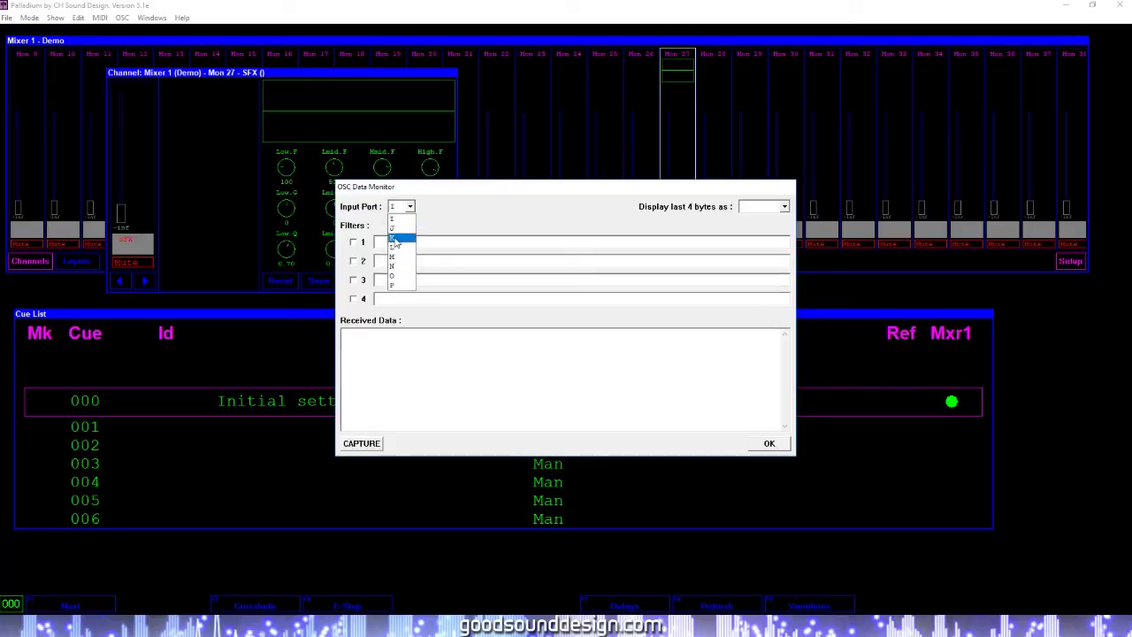
Step: Display the Effects, Playback and Current Cue windows alongside the mixer and cue list
click(151, 18)
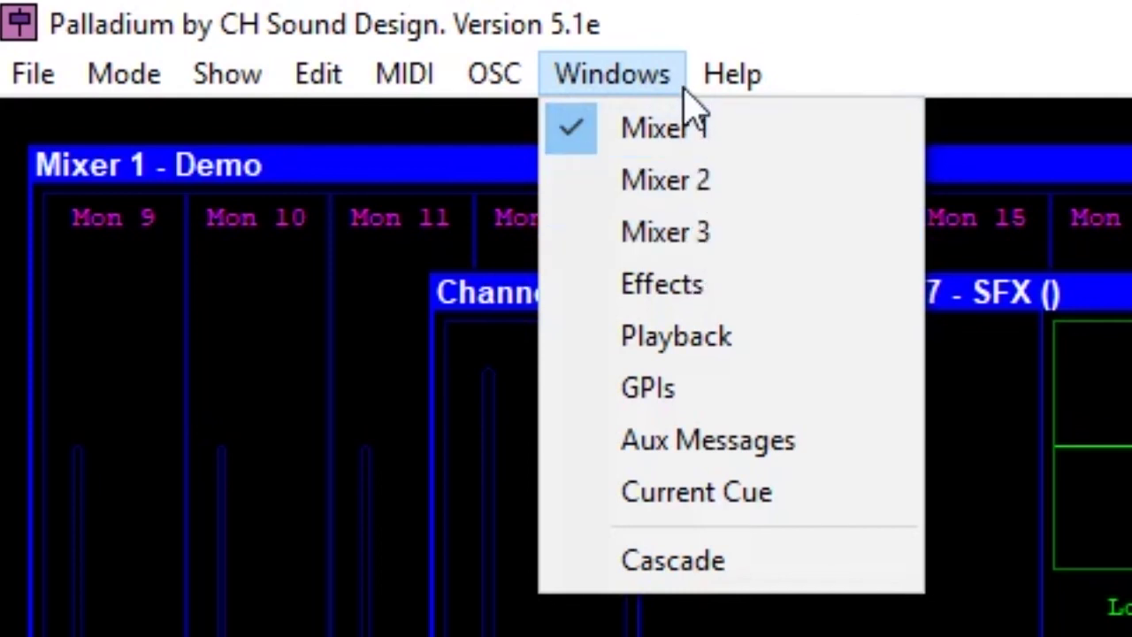
click(734, 309)
click(653, 84)
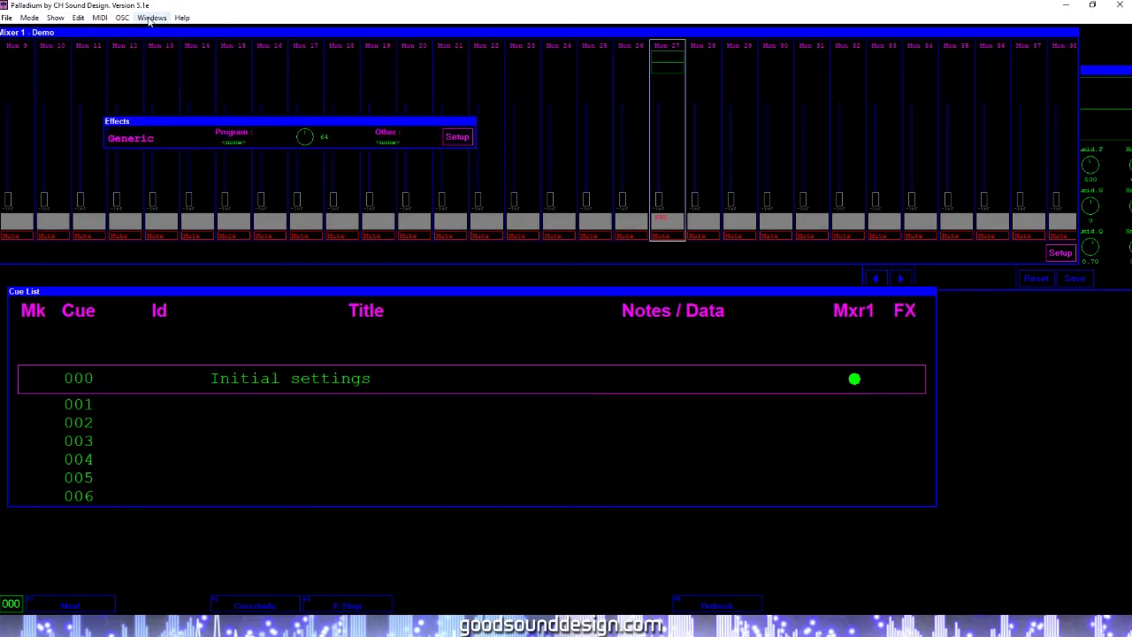
click(151, 19)
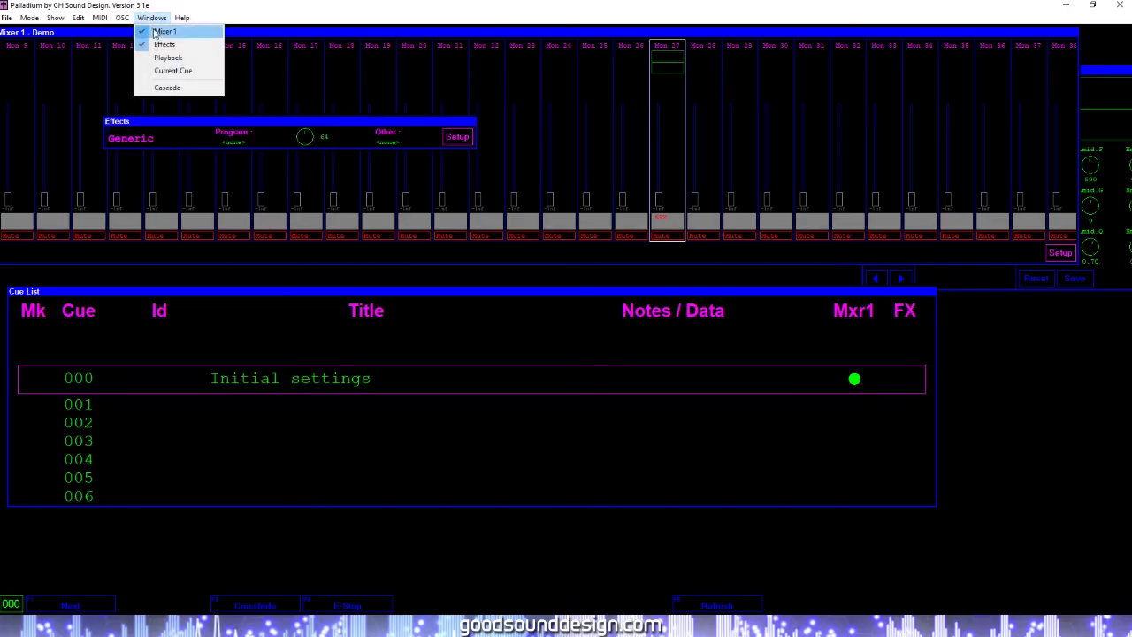
click(167, 57)
click(151, 18)
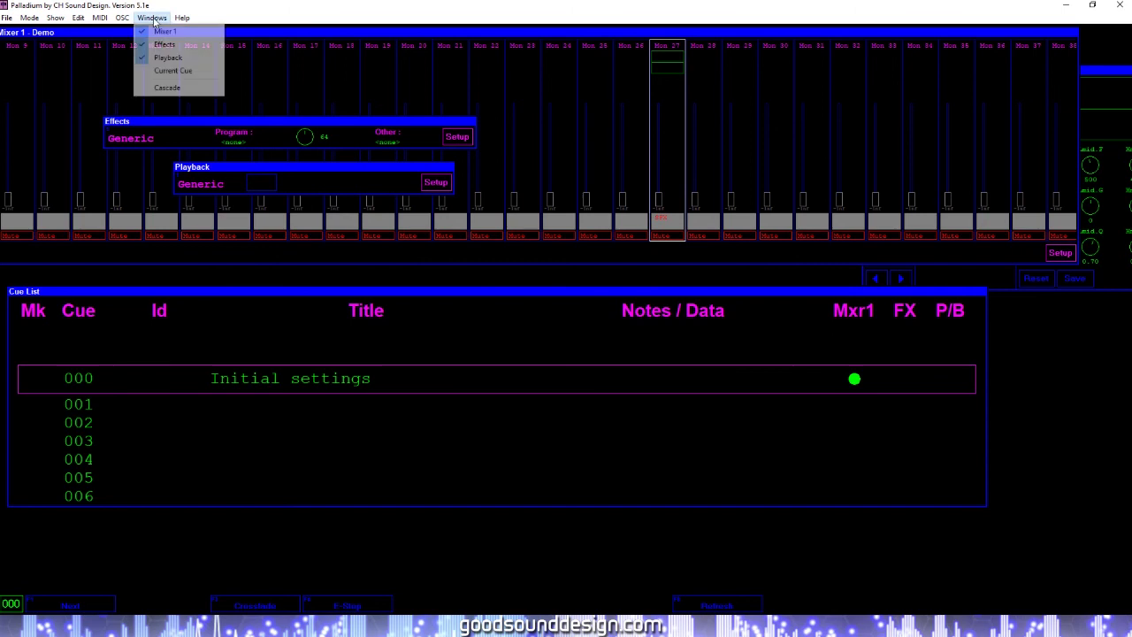
click(180, 70)
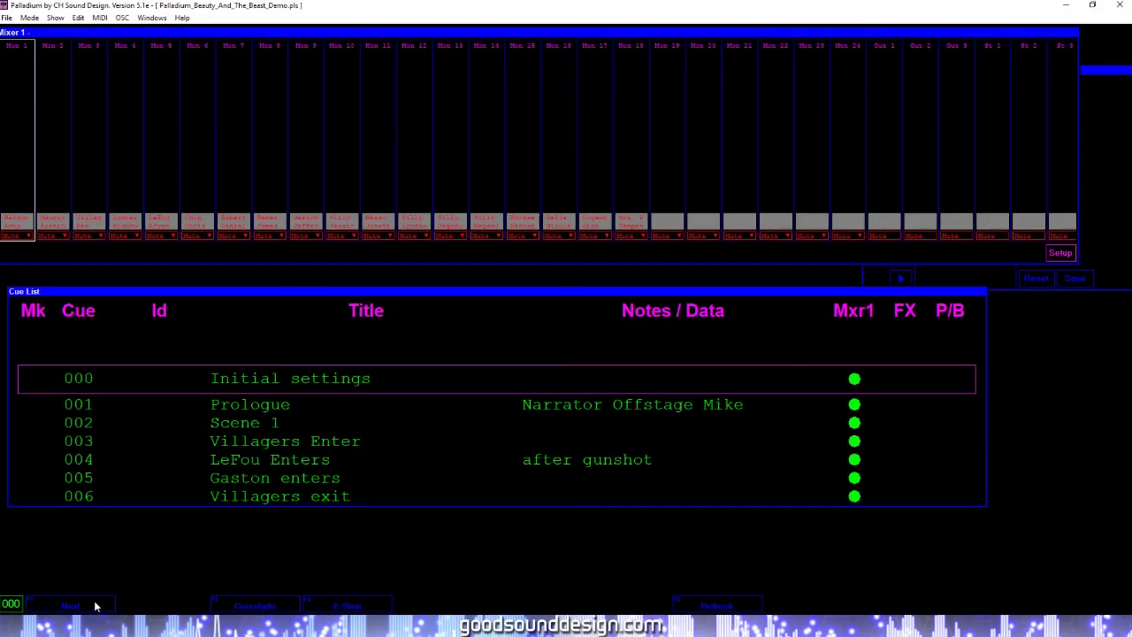
Step: Advance the Beauty and the Beast demo show from its initial settings to cue 004, LeFou Enters
click(95, 606)
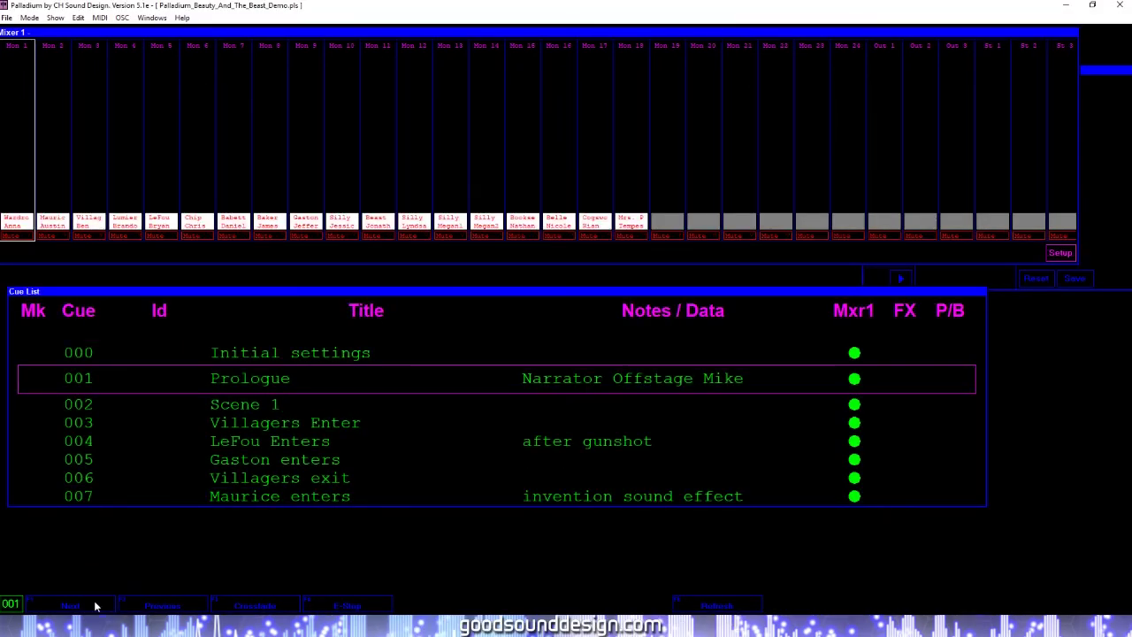
click(96, 606)
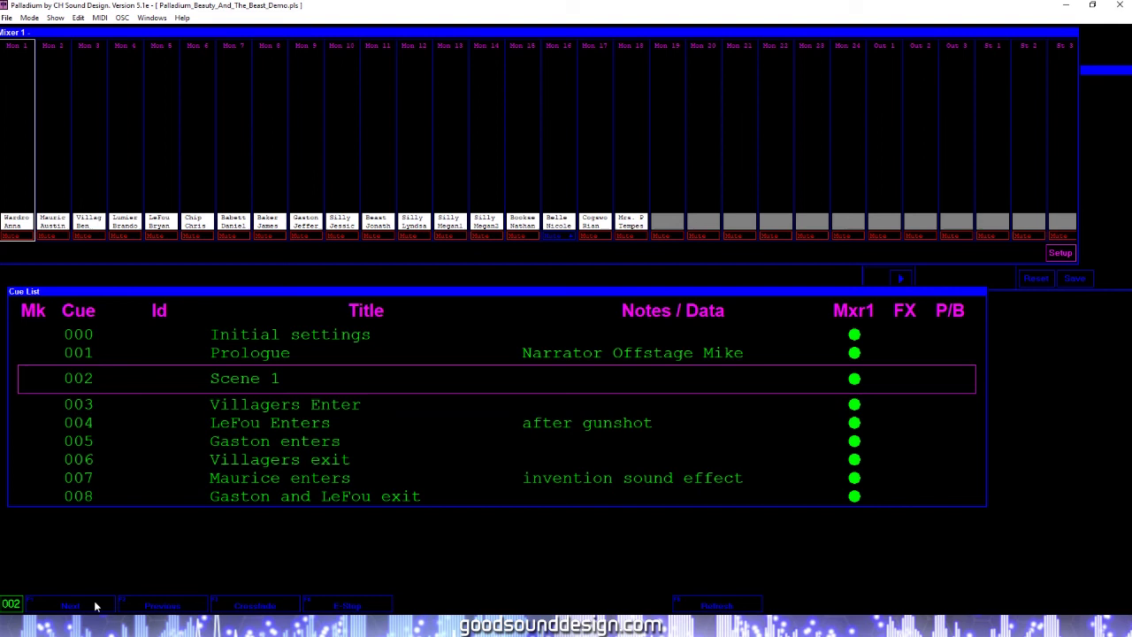
click(96, 606)
click(96, 606)
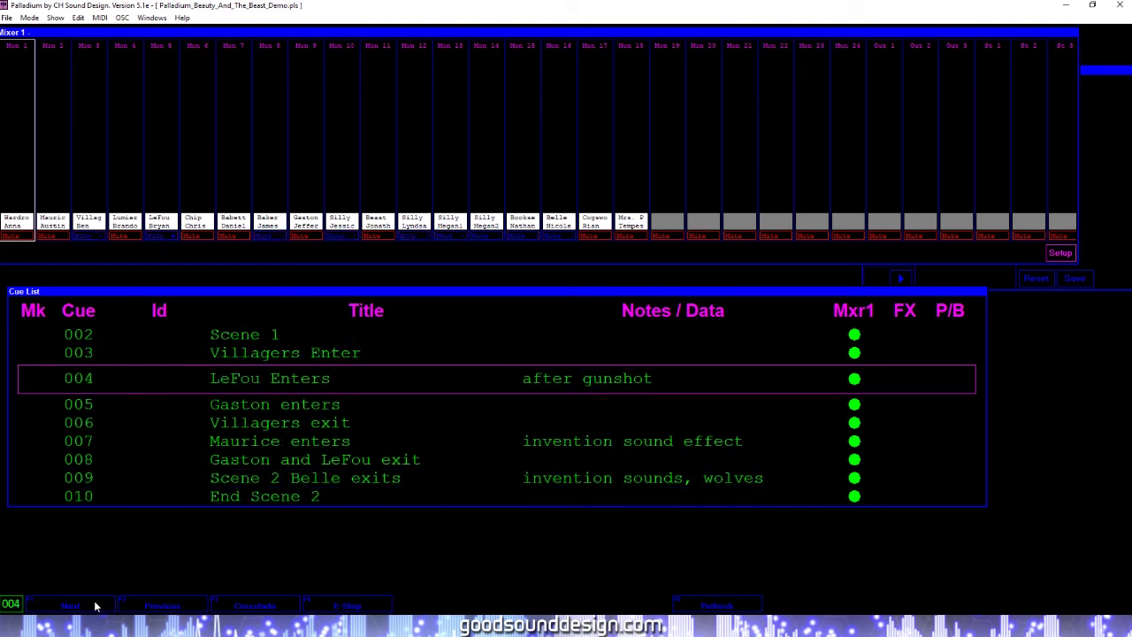